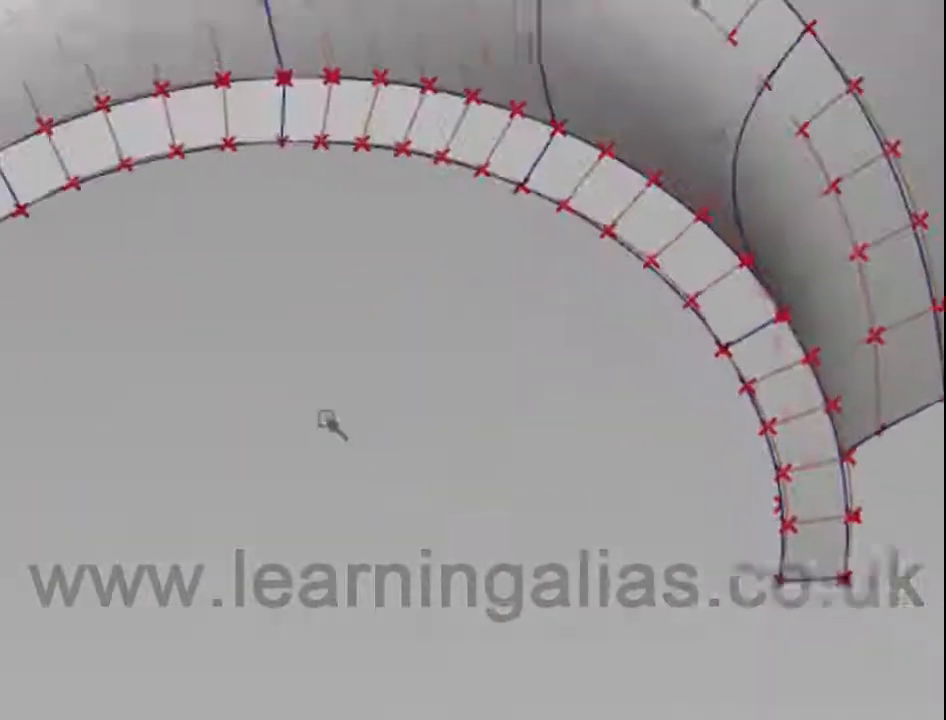
Set CV transformation to Slide mode on whole hulls and turn off the surface shading
key(space)
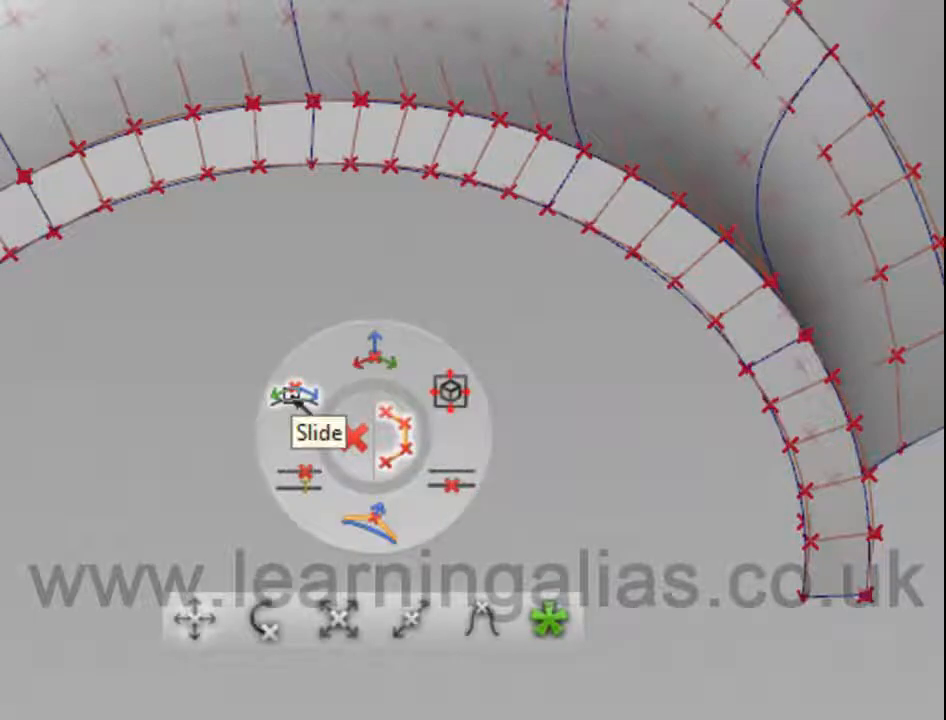
click(386, 446)
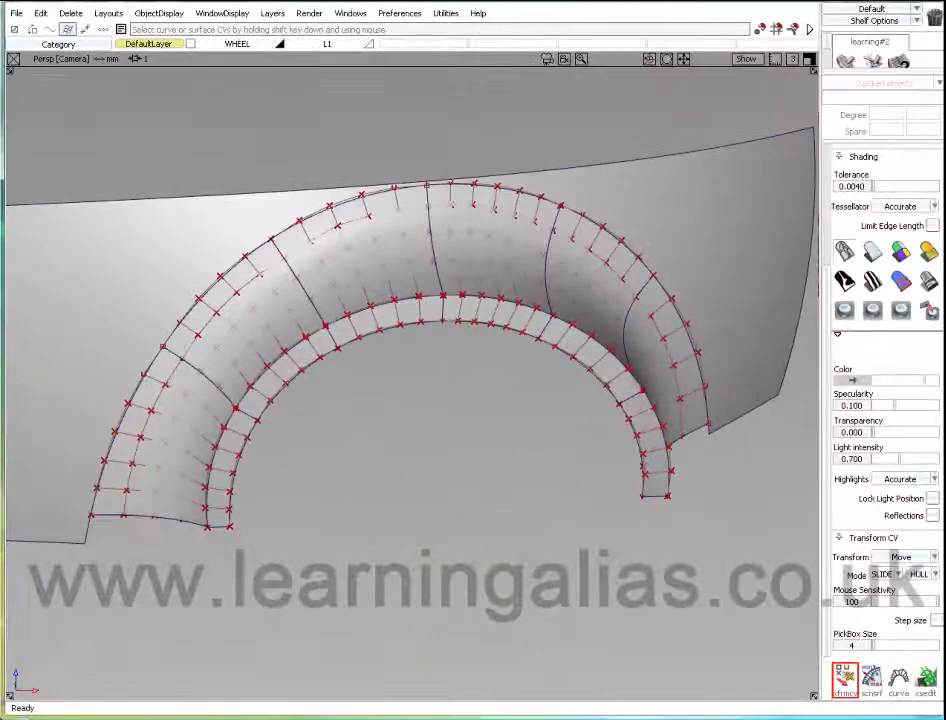
click(842, 251)
alt+shift+right_drag(226, 439, 123, 188)
alt+shift+middle_drag(135, 426, 146, 420)
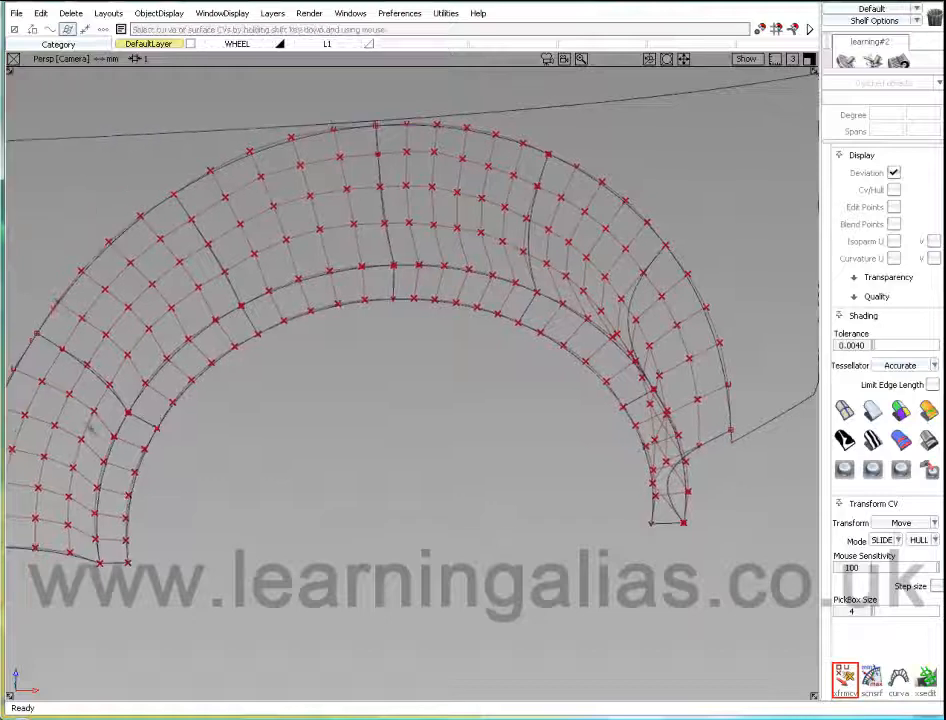
Try sliding the hull row next to the inner edge across all wheel-arch surfaces, with mouse sensitivity 19
click(88, 428)
click(139, 342)
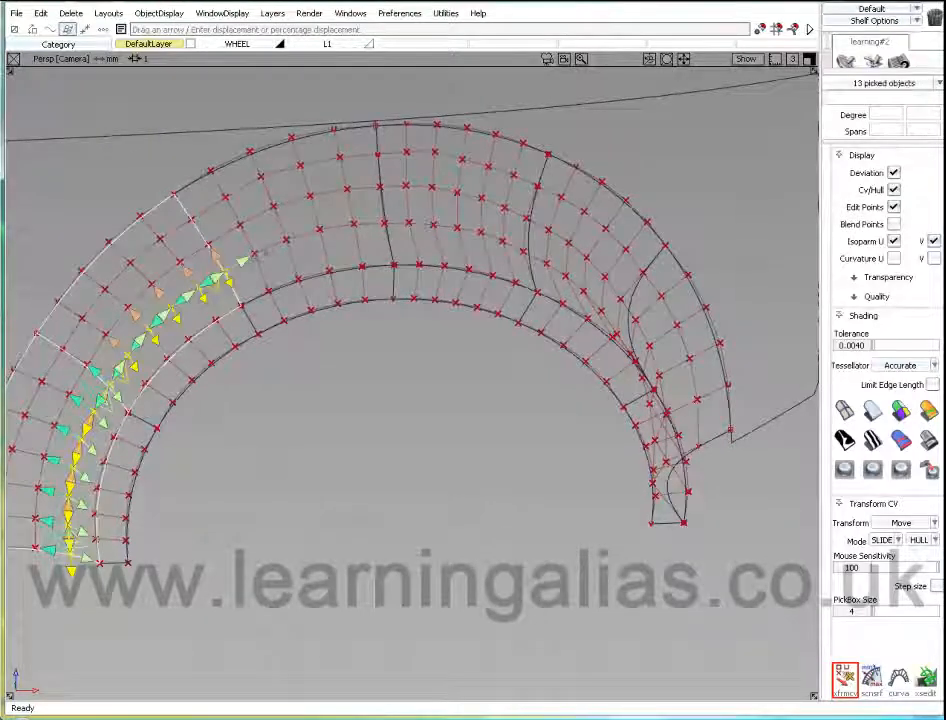
click(303, 235)
click(449, 229)
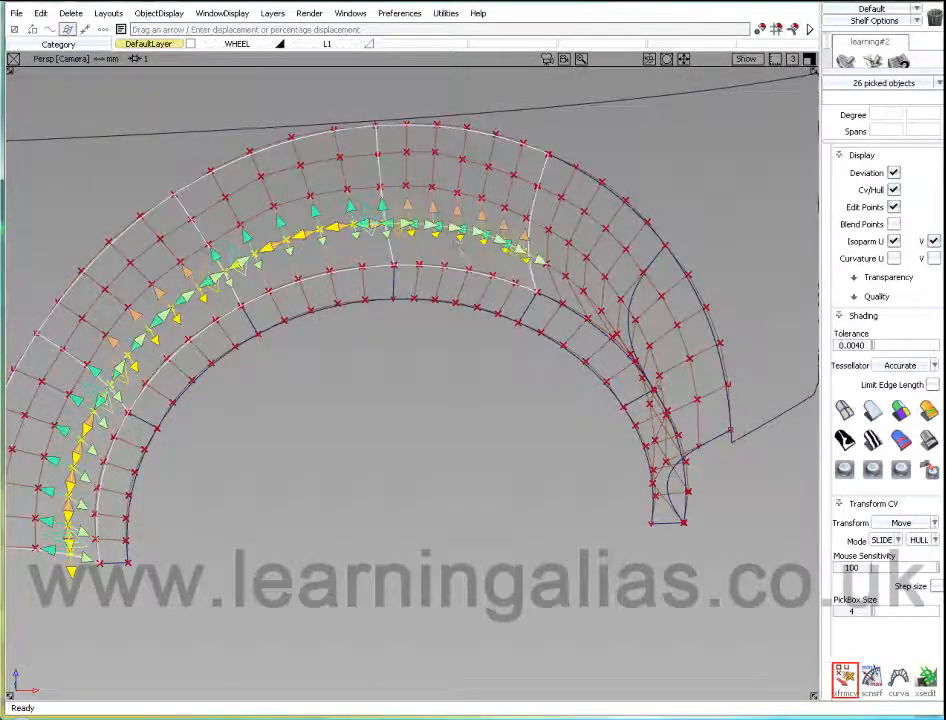
alt+shift+drag(740, 352, 659, 371)
click(590, 304)
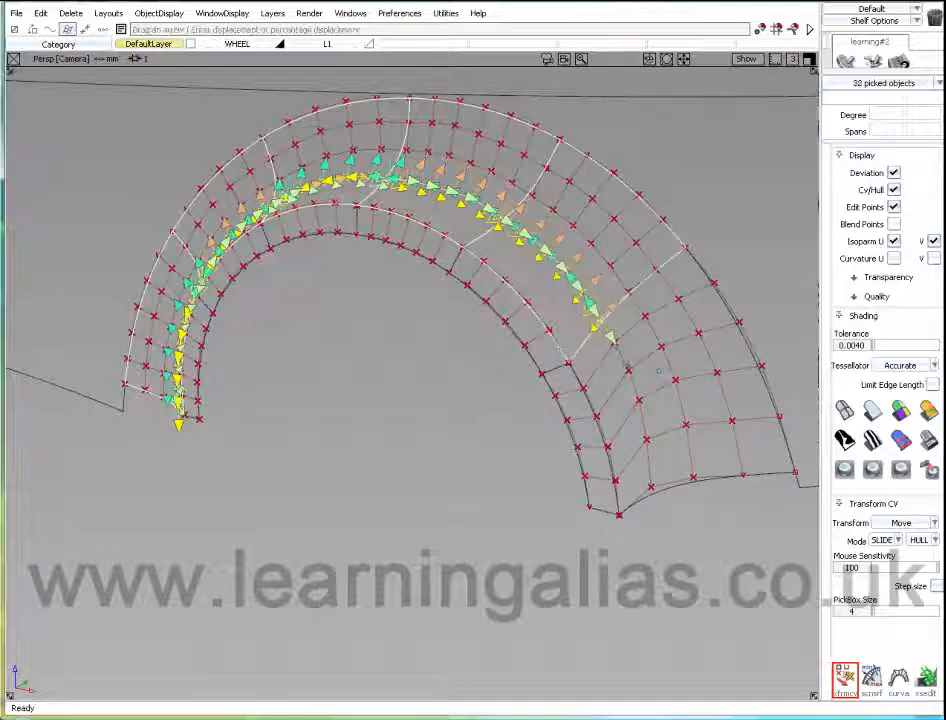
click(622, 358)
click(884, 569)
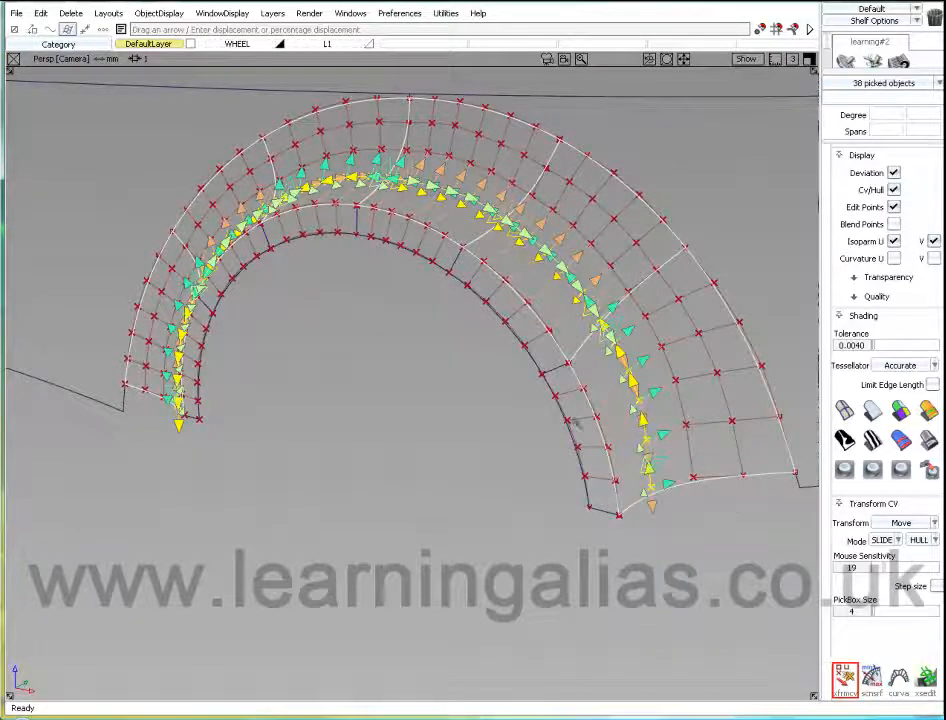
alt+shift+drag(575, 423, 462, 306)
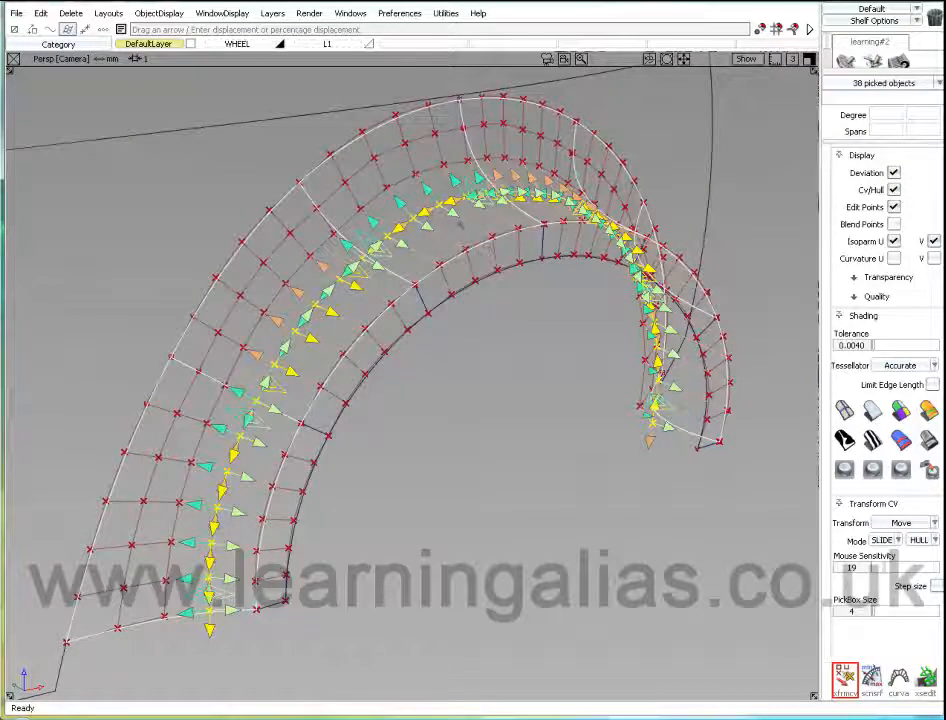
drag(450, 206, 942, 598)
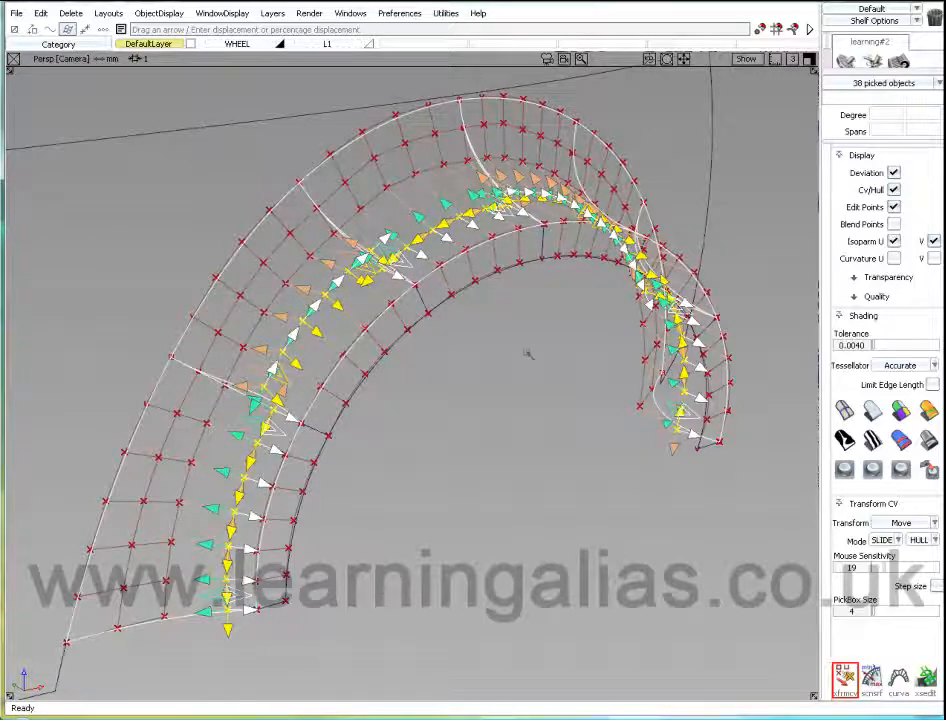
alt+shift+drag(484, 308, 532, 386)
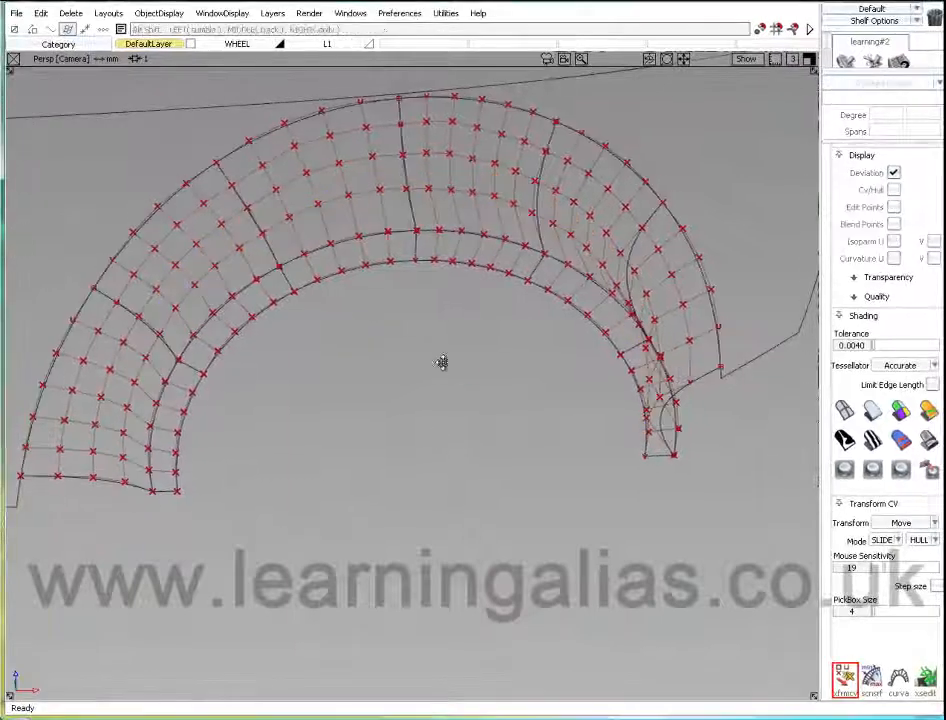
Shade the wheel-arch surfaces with curvature evaluation and set its type to Crv U
alt+shift+middle_drag(442, 362, 545, 420)
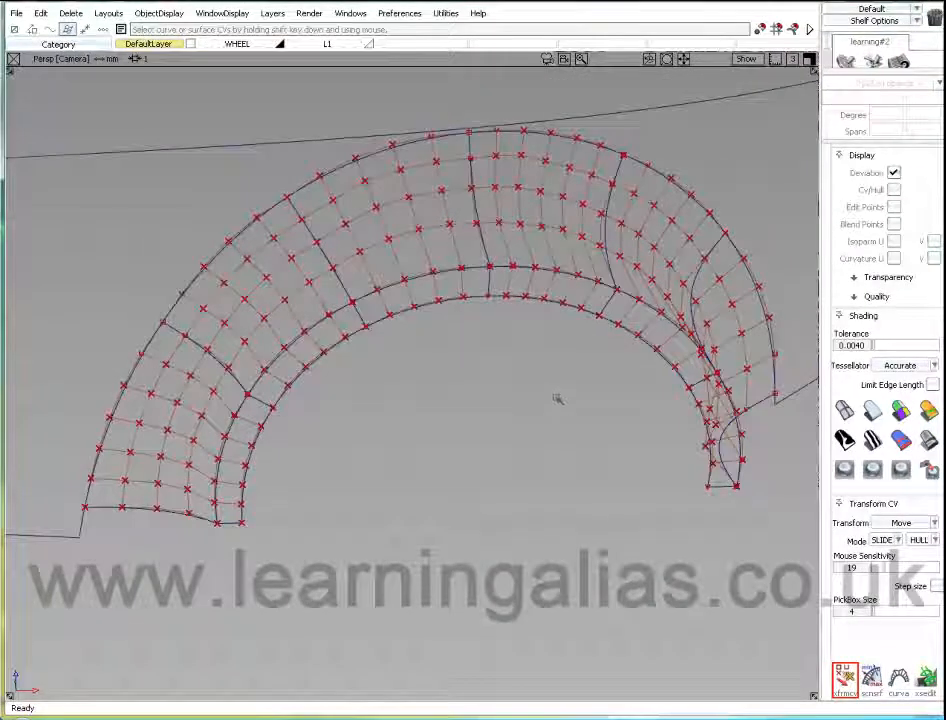
click(930, 412)
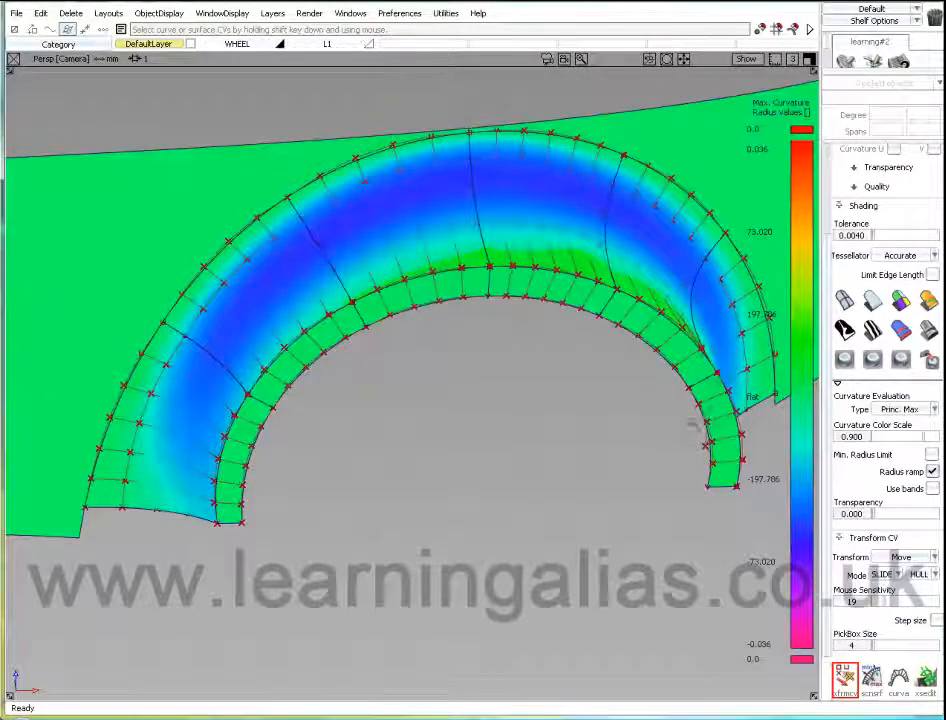
click(905, 410)
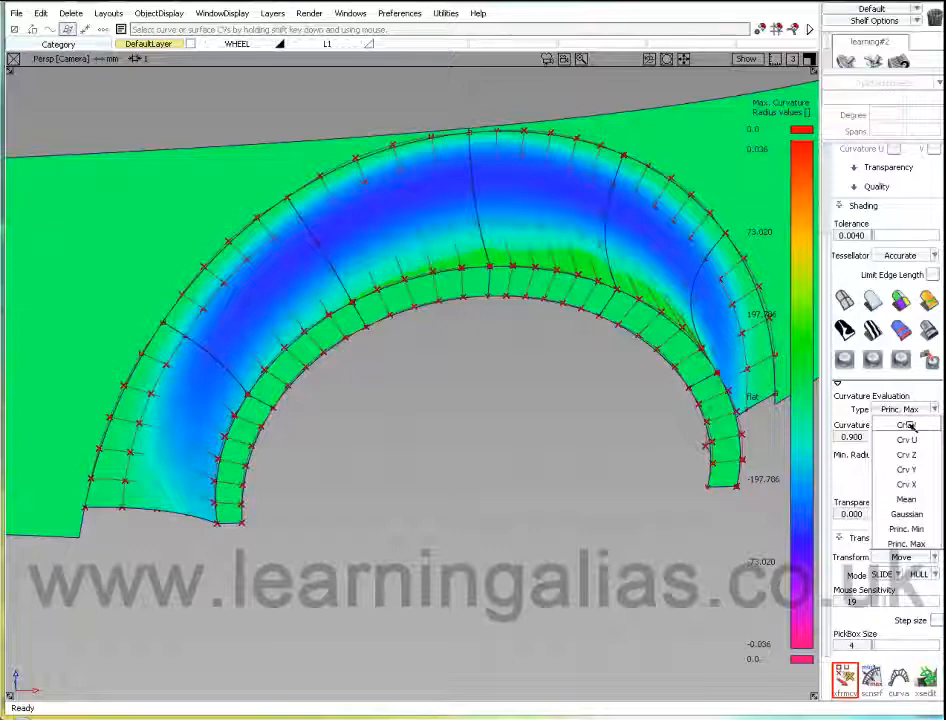
click(906, 440)
key(alt+shift)
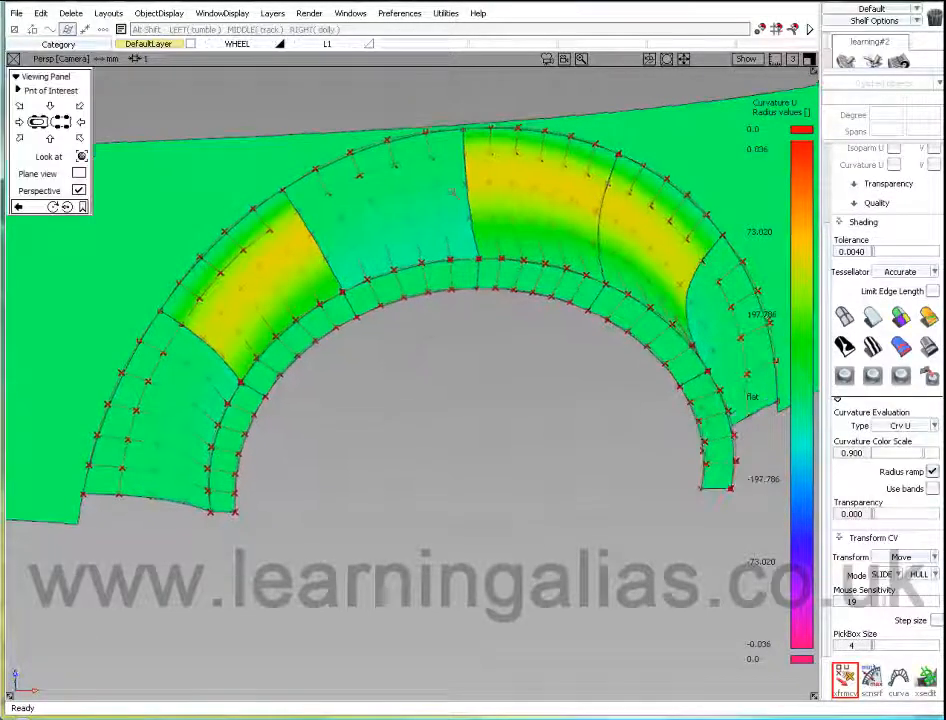
Set the curvature evaluation type to Crv V and examine the wheel-arch surfaces
click(903, 425)
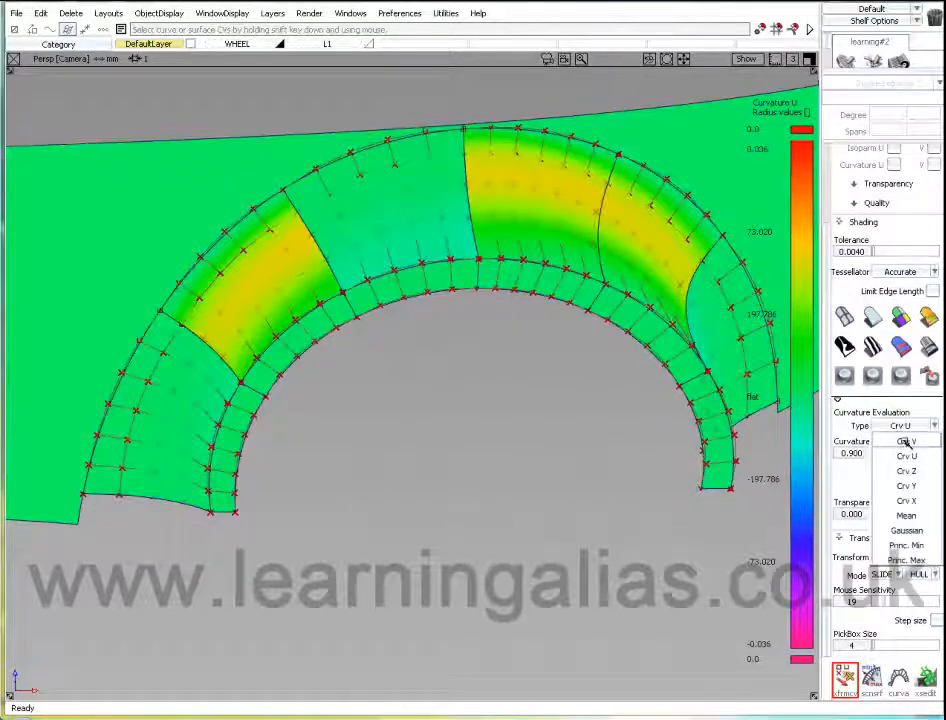
click(906, 441)
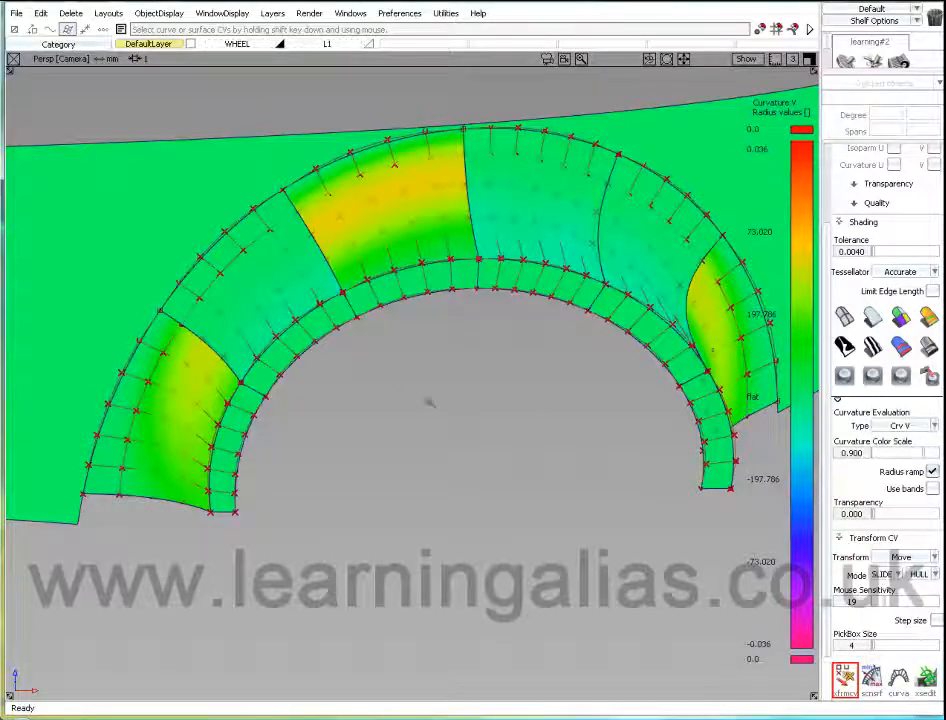
alt+shift+drag(430, 402, 472, 389)
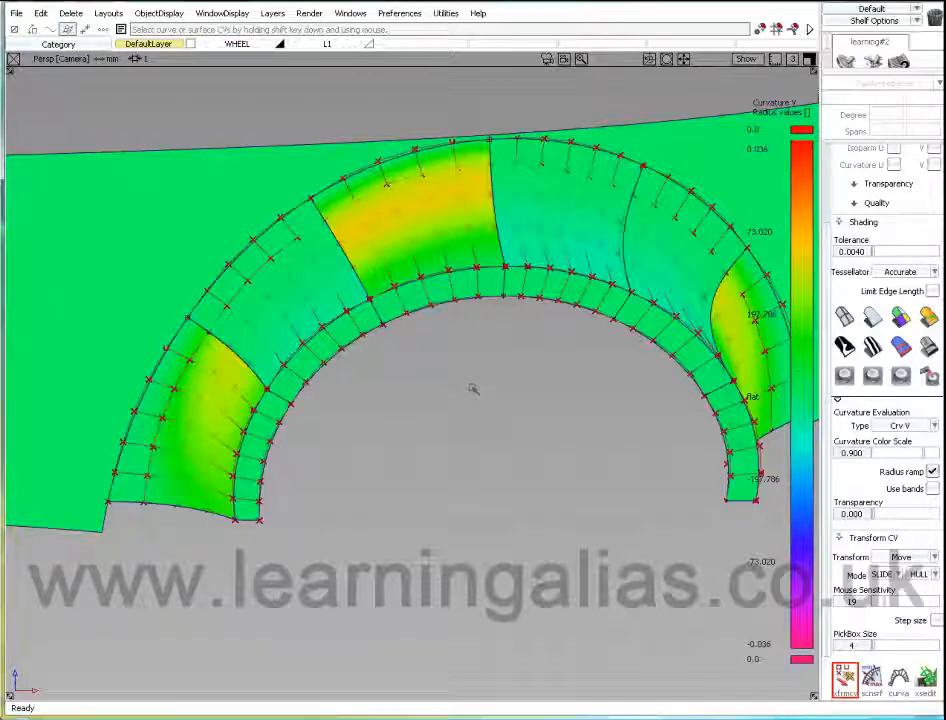
Display the Surface Edit tools and review the Reverse Surface UV options
key(alt+t)
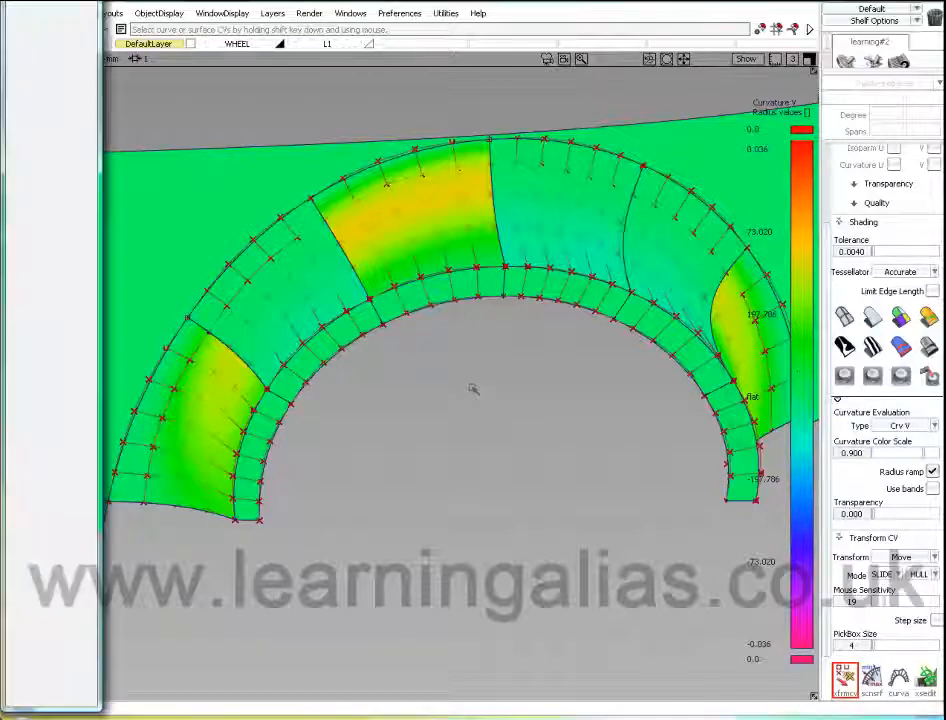
alt+shift+middle_drag(435, 387, 615, 373)
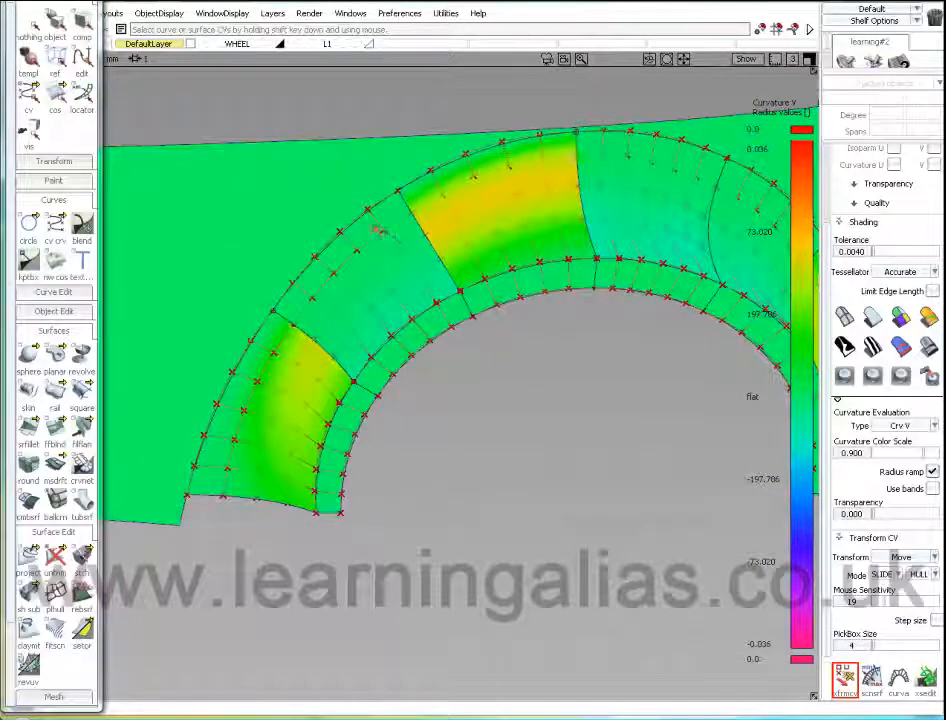
alt+shift+middle_drag(399, 250, 420, 236)
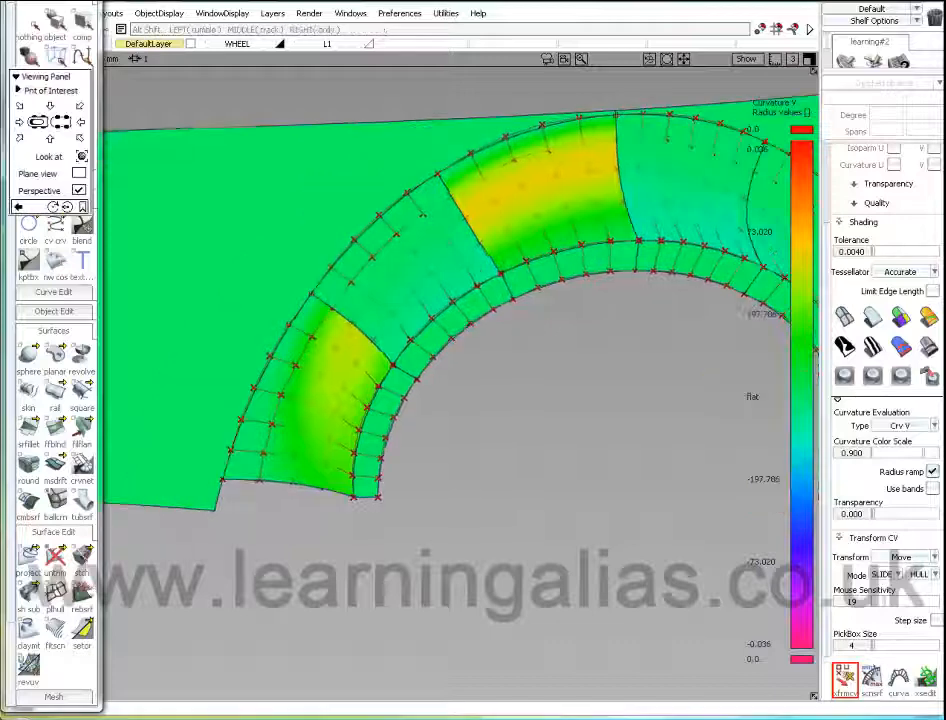
click(53, 531)
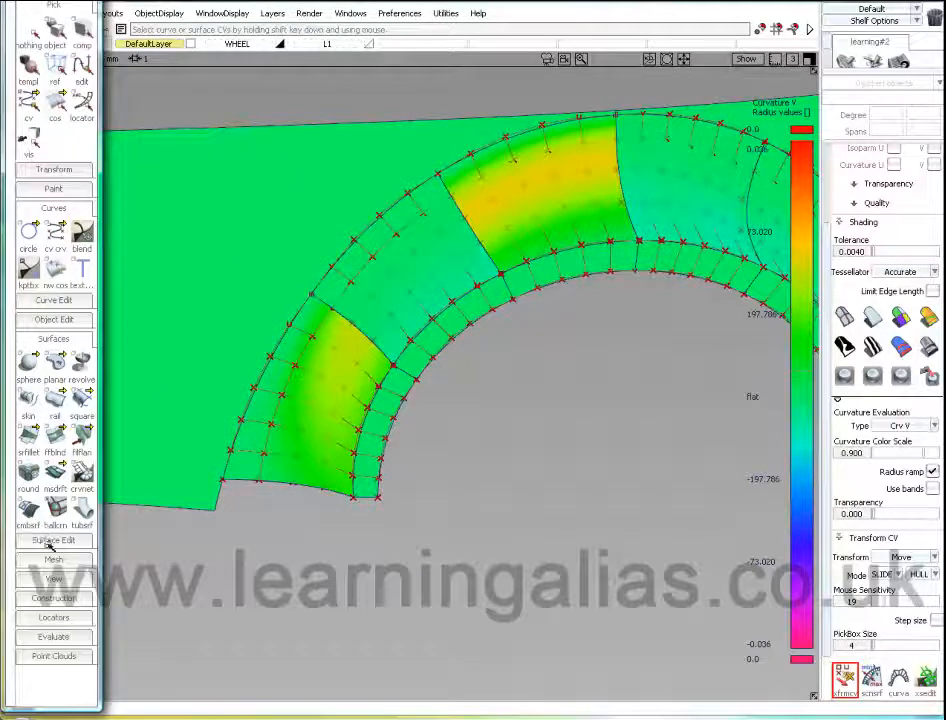
click(50, 339)
click(58, 359)
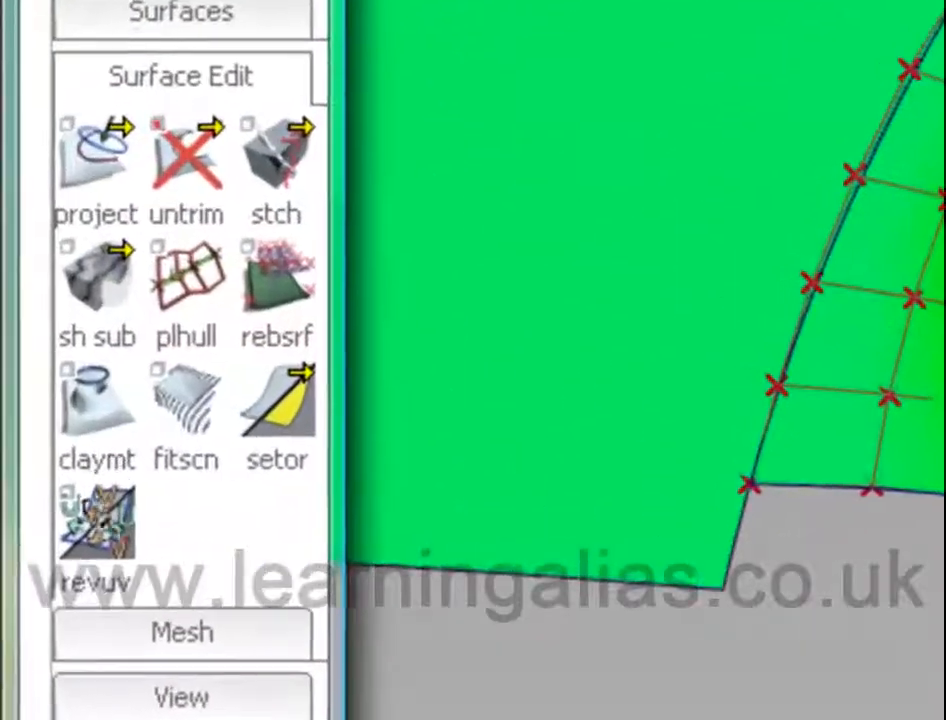
click(100, 545)
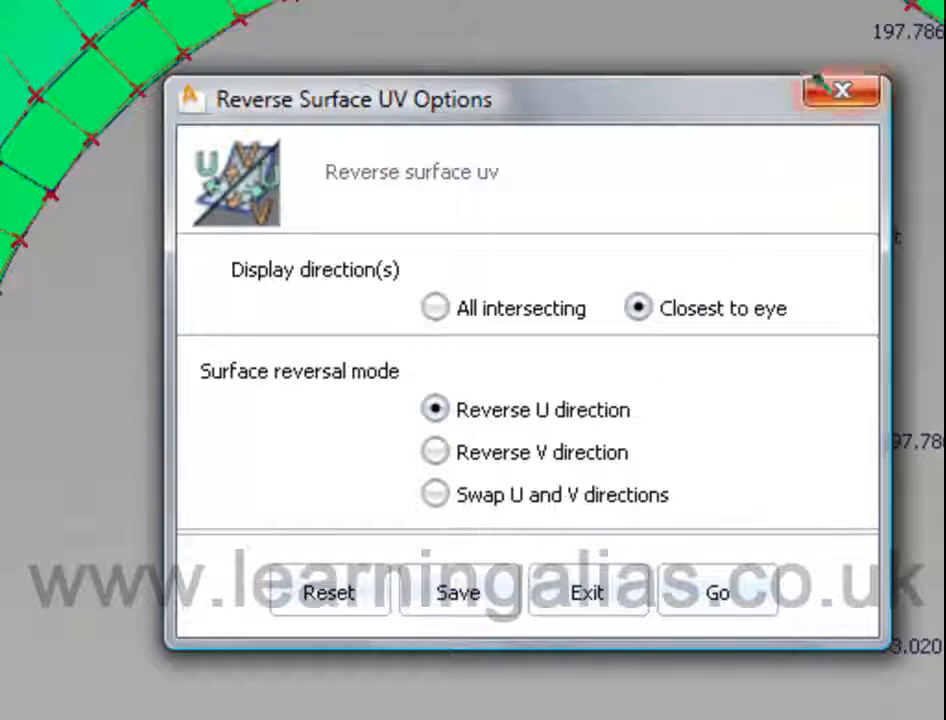
click(842, 91)
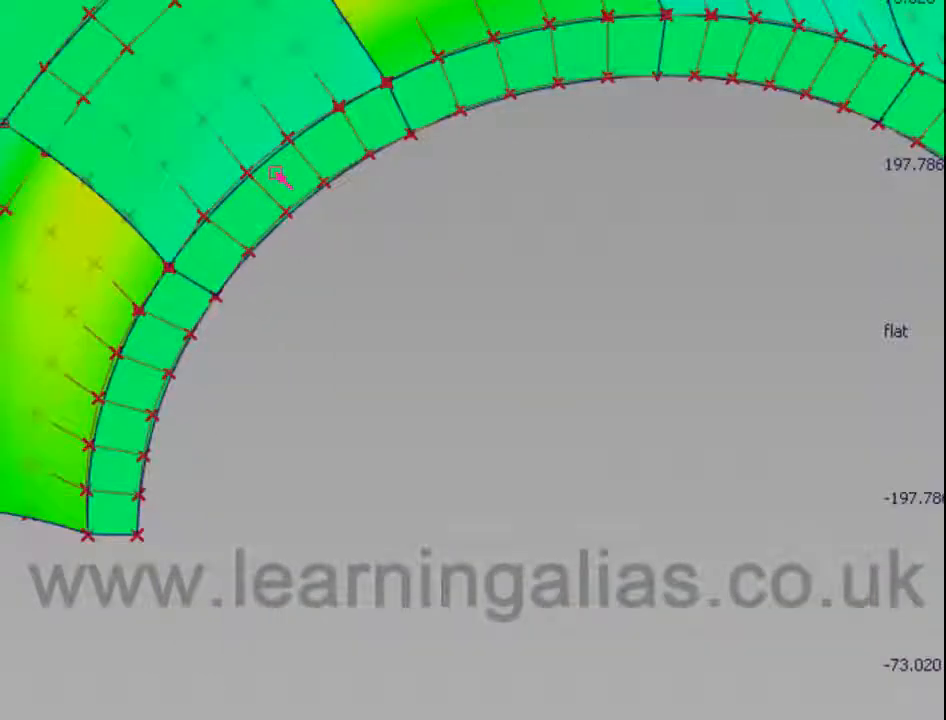
Turn off the curvature shading so the front arch surfaces show only their curves and CV hulls
alt+shift+right_drag(275, 175, 414, 263)
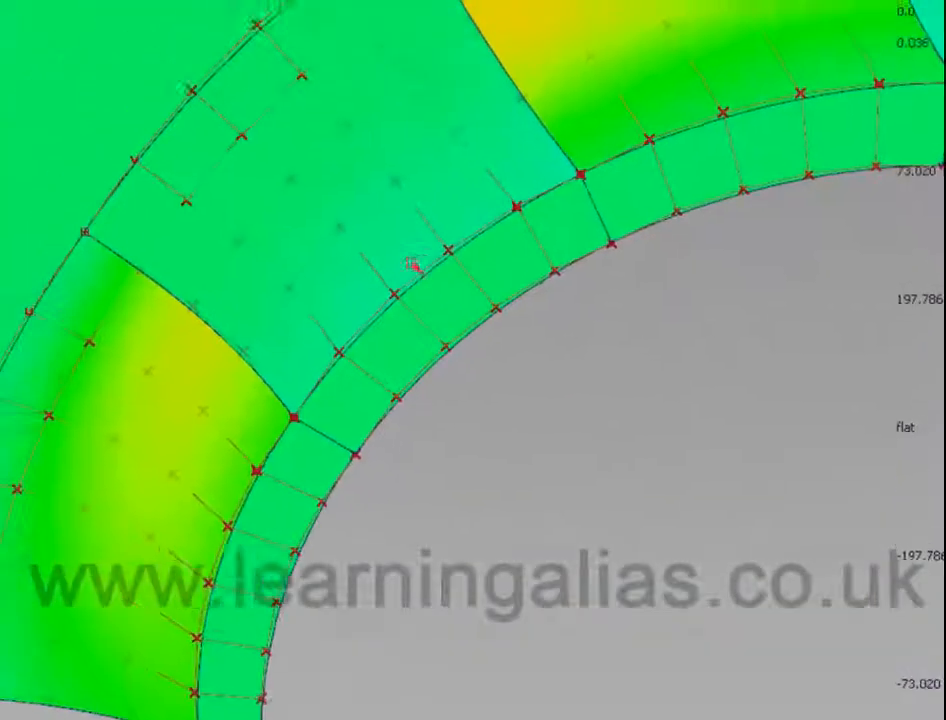
alt+shift+middle_drag(323, 338, 395, 353)
alt+shift+right_drag(426, 367, 386, 361)
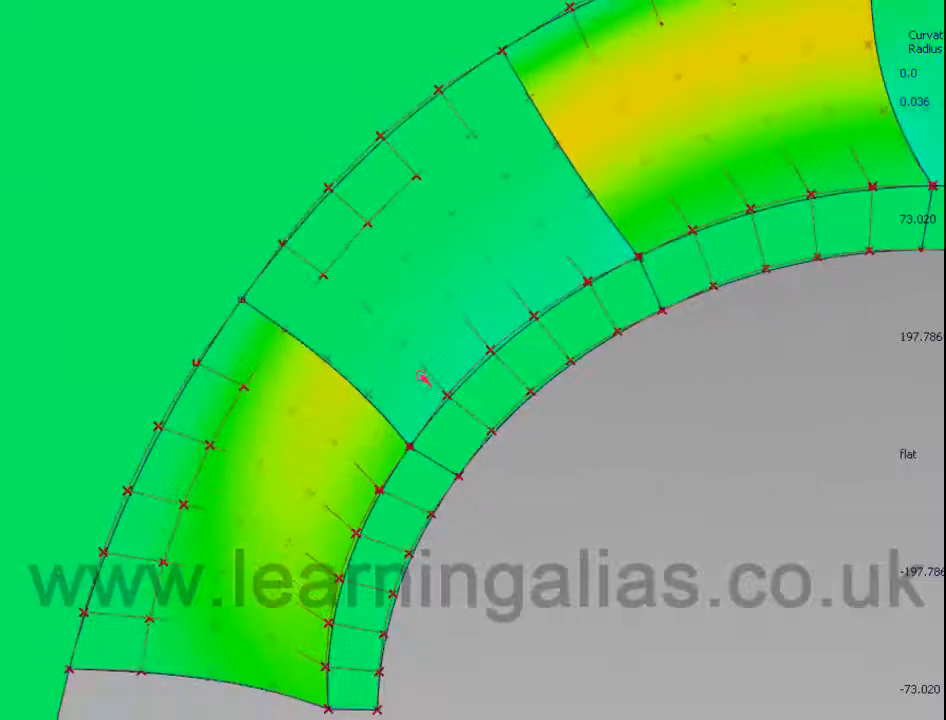
key(grave)
alt+shift+middle_drag(614, 353, 674, 357)
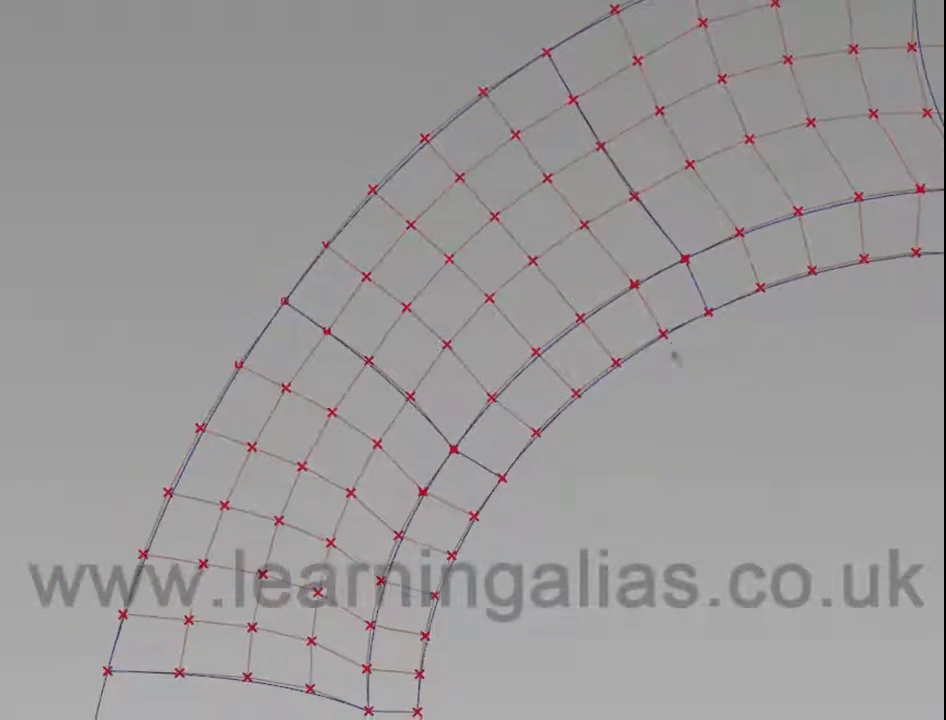
alt+shift+drag(674, 357, 670, 320)
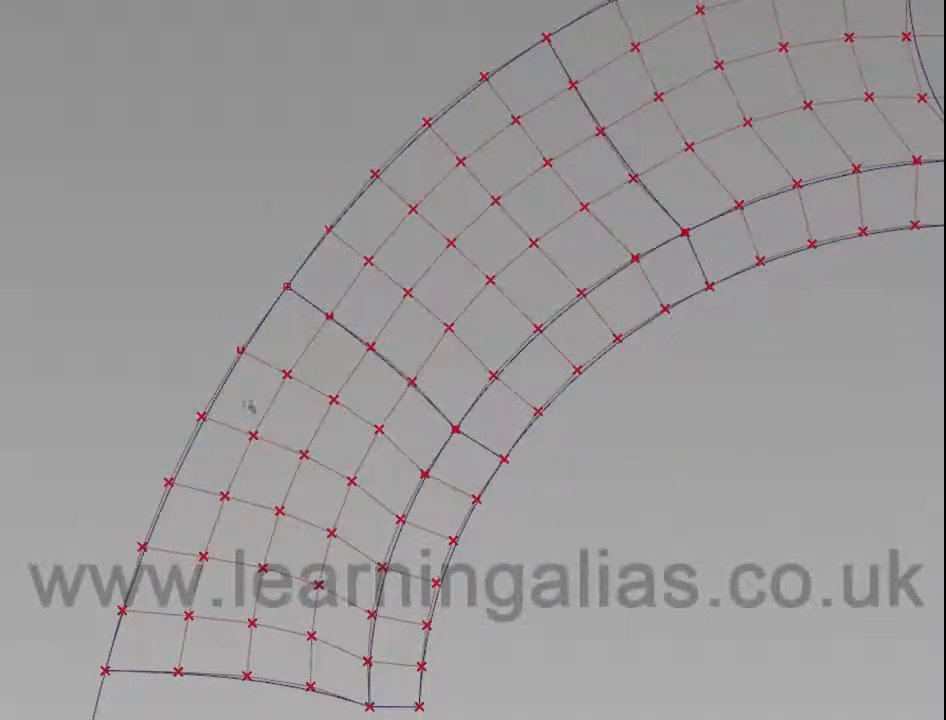
Pick the lowest front arch surface and its upper neighbour in turn to inspect their CV origins and U/V directions
click(289, 400)
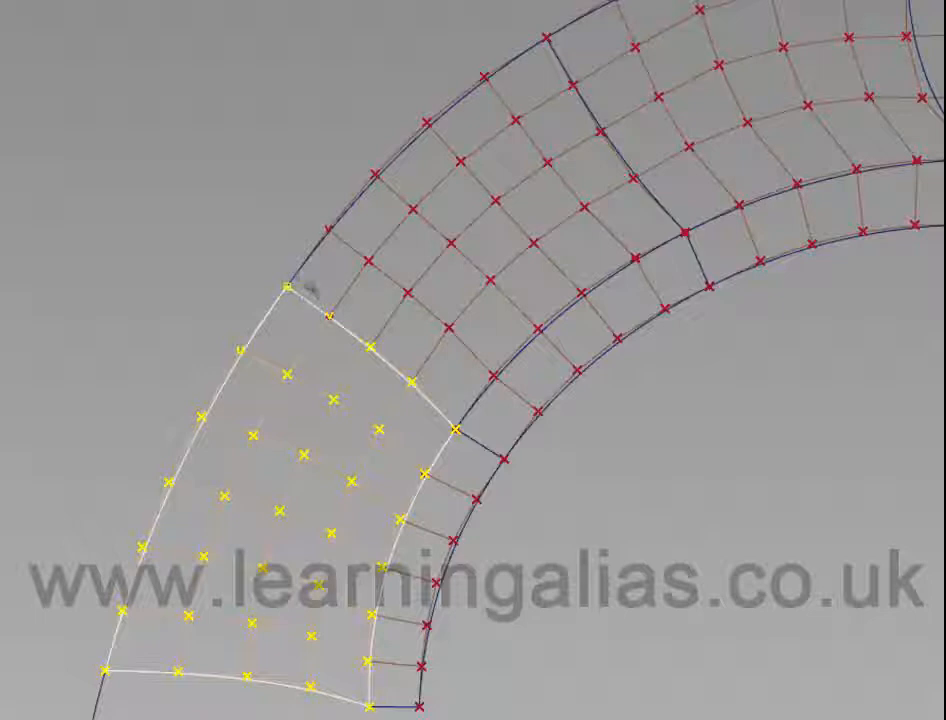
alt+shift+middle_drag(427, 180, 415, 188)
click(305, 360)
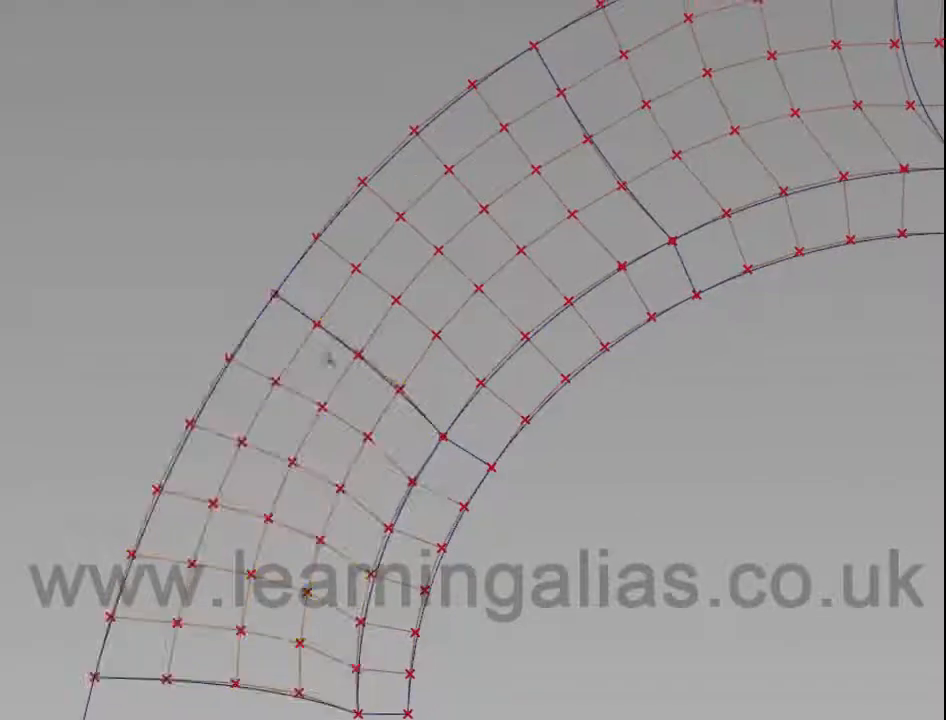
click(484, 186)
alt+shift+middle_drag(527, 169, 519, 173)
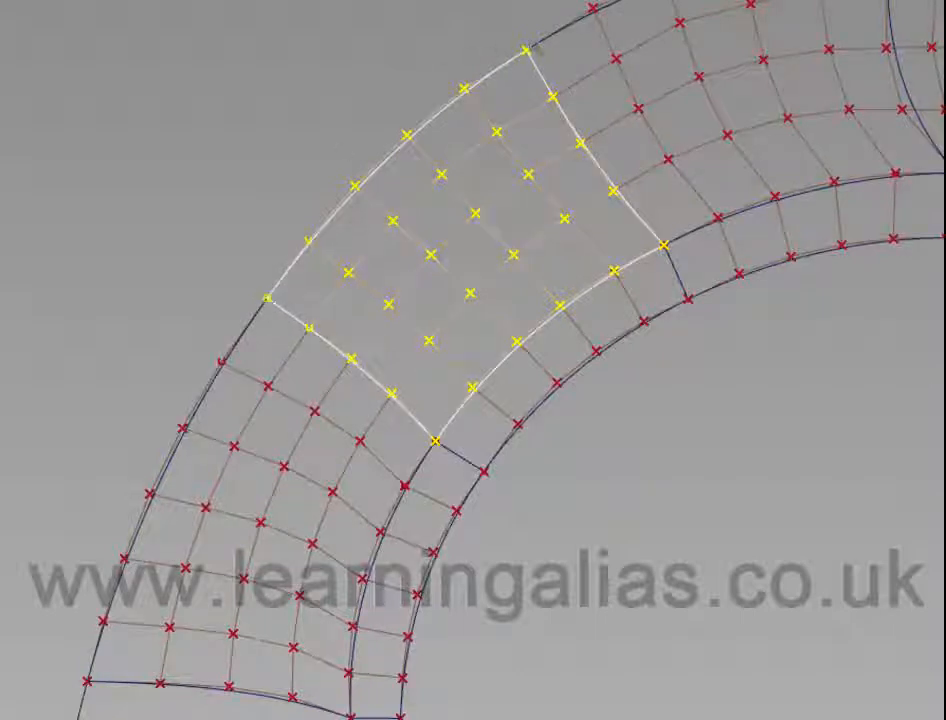
click(511, 239)
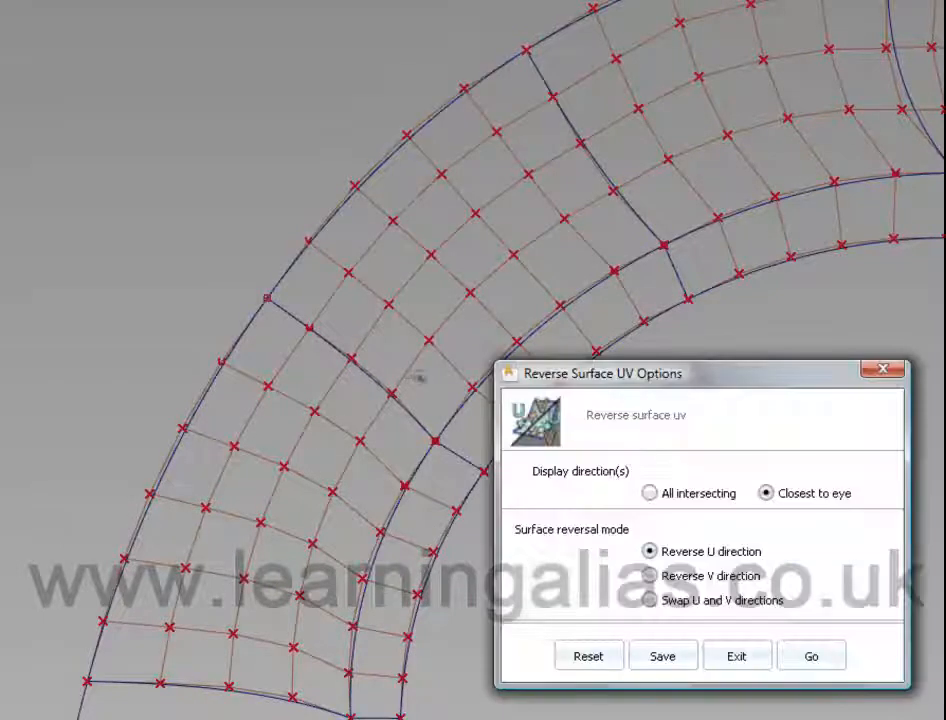
Reverse the V direction of the second front arch surface using Reverse Surface UV and flip it back
drag(691, 387, 722, 399)
click(398, 297)
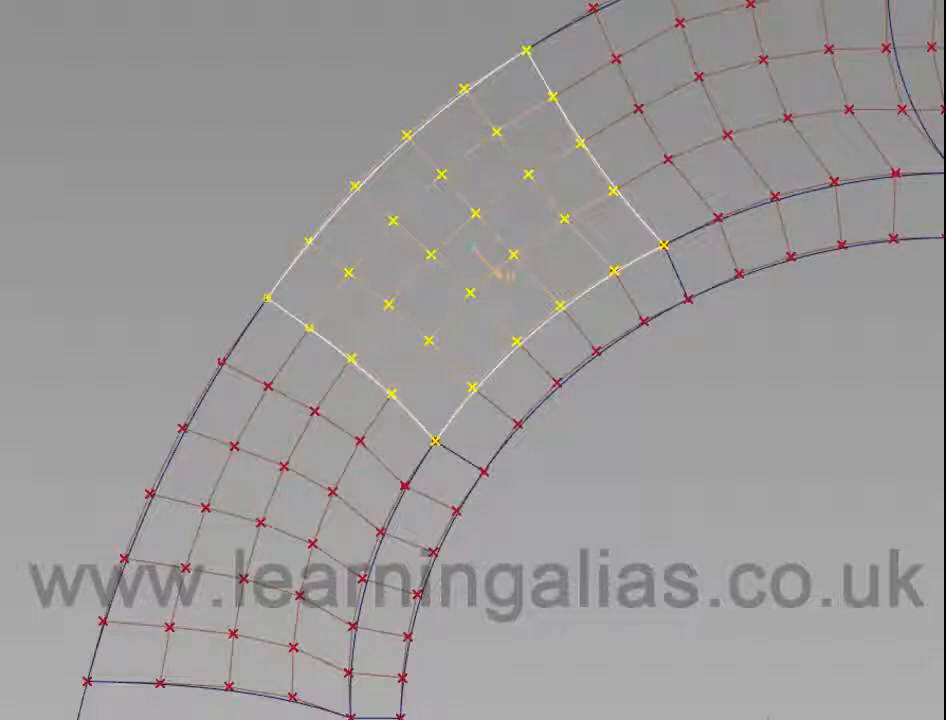
click(712, 585)
click(845, 665)
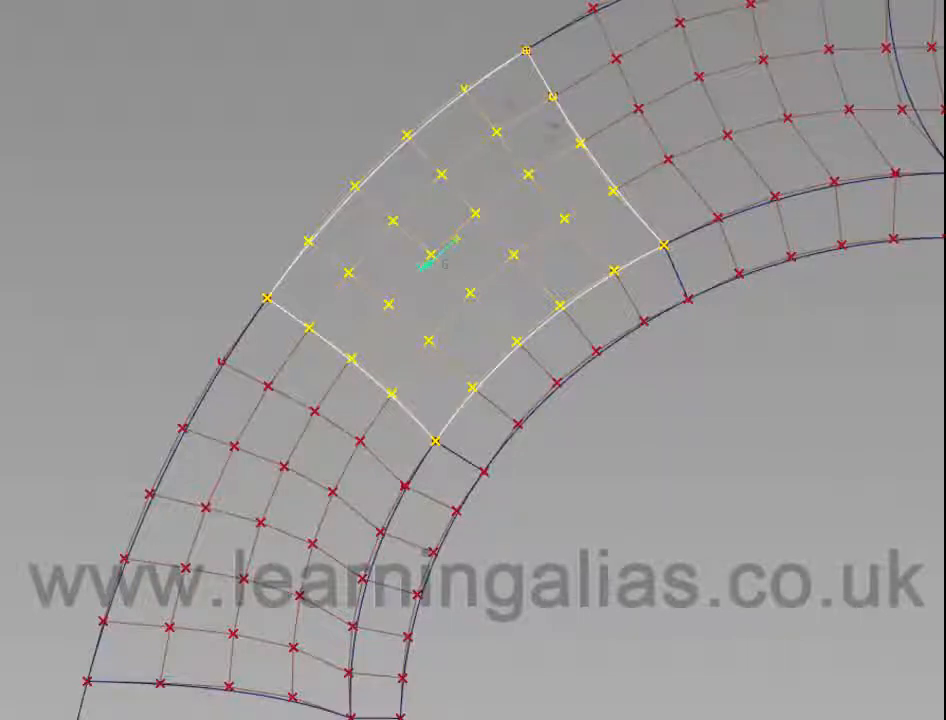
click(465, 89)
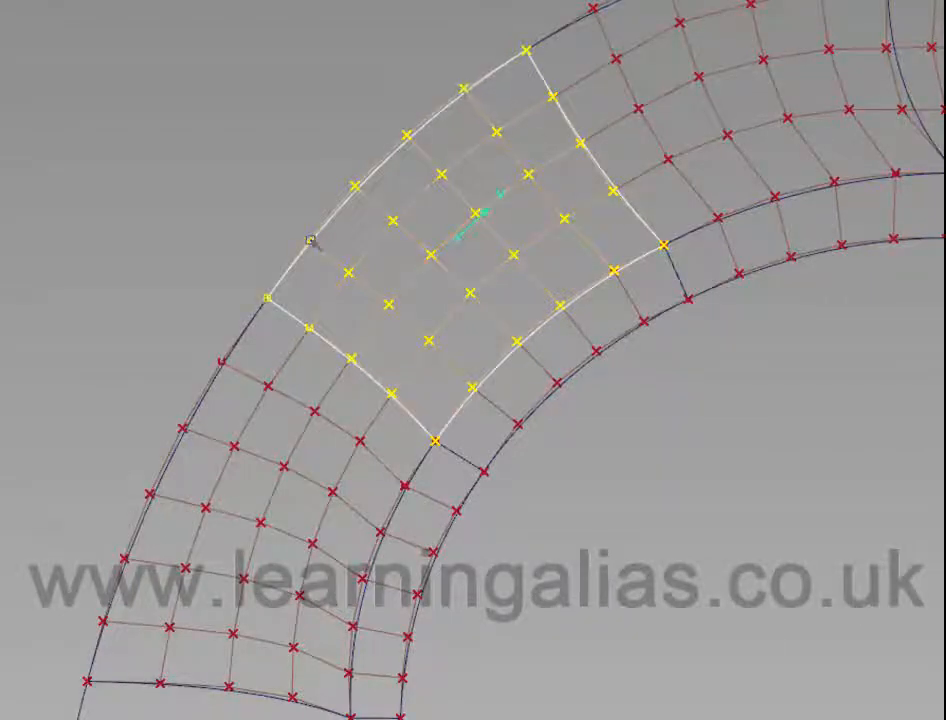
Restore the second front arch surface's V direction, try Reverse U direction on it, and flip the U direction back
click(473, 86)
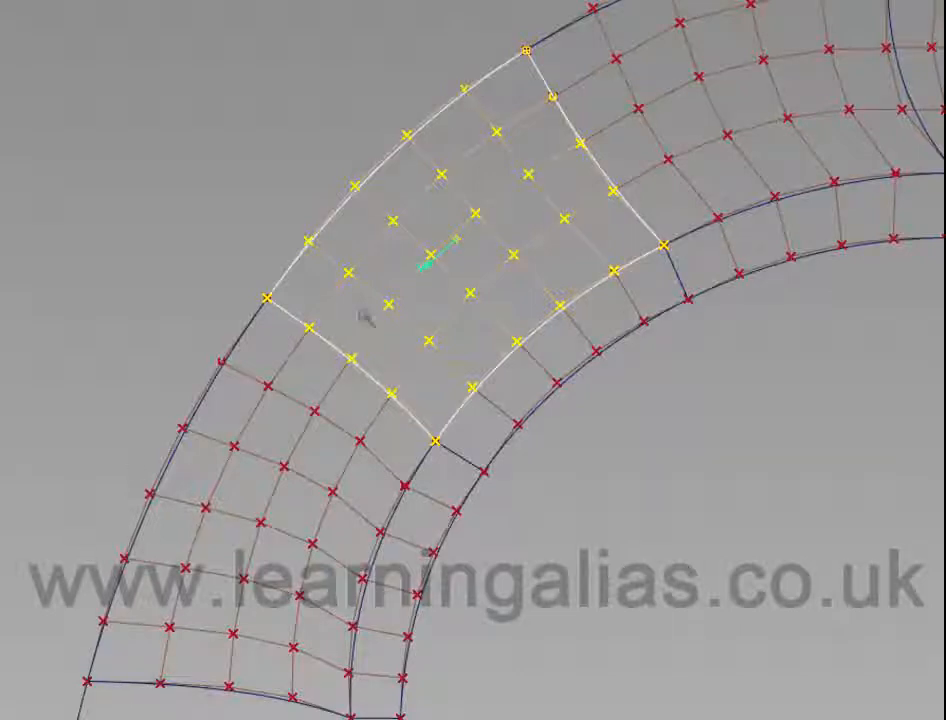
click(690, 557)
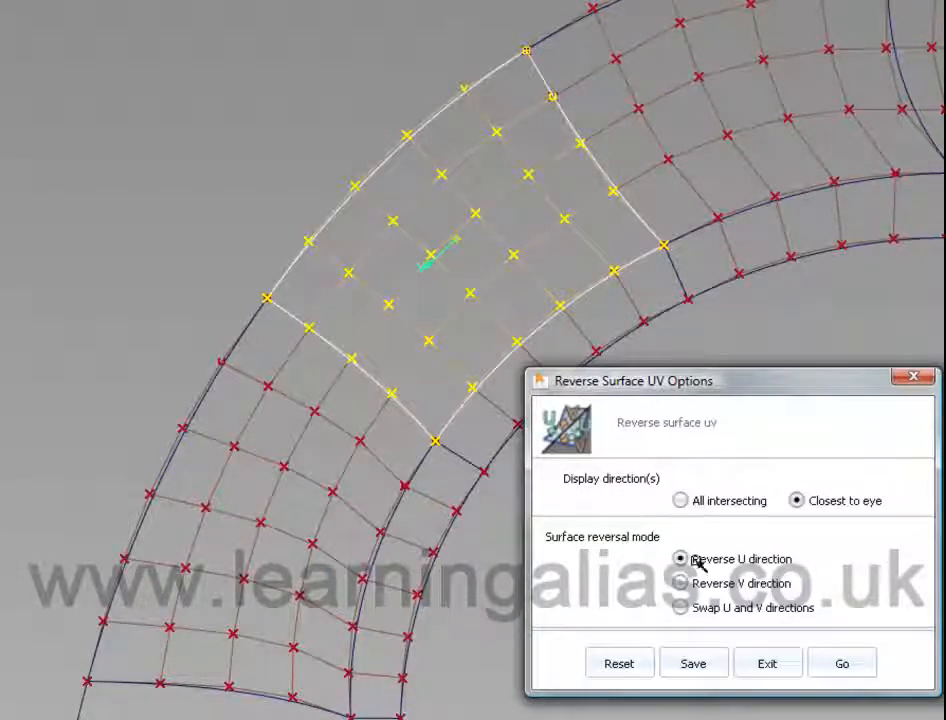
click(862, 668)
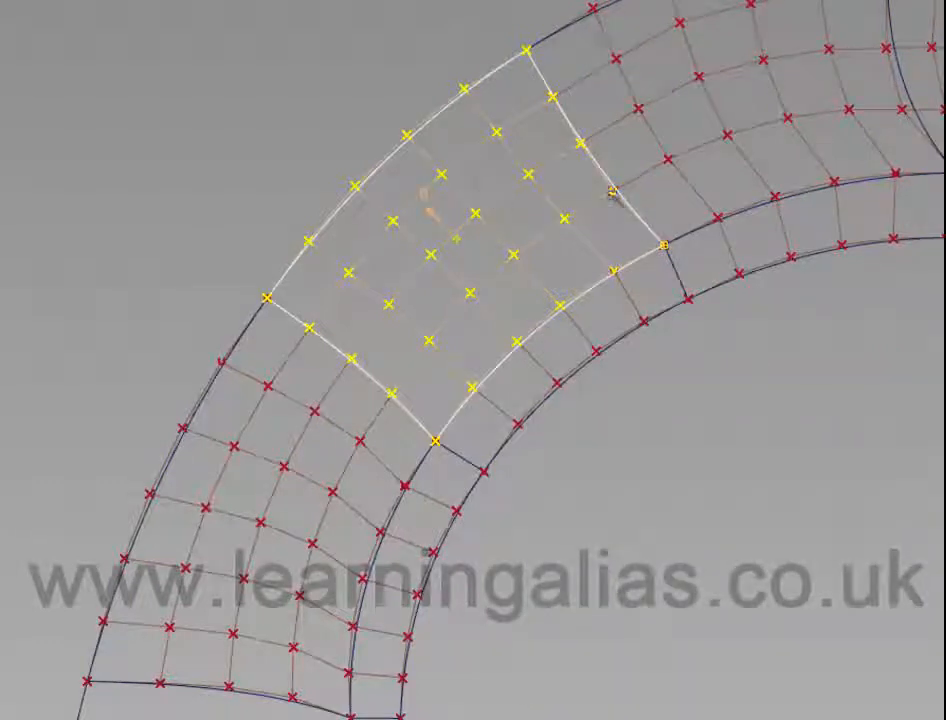
click(612, 191)
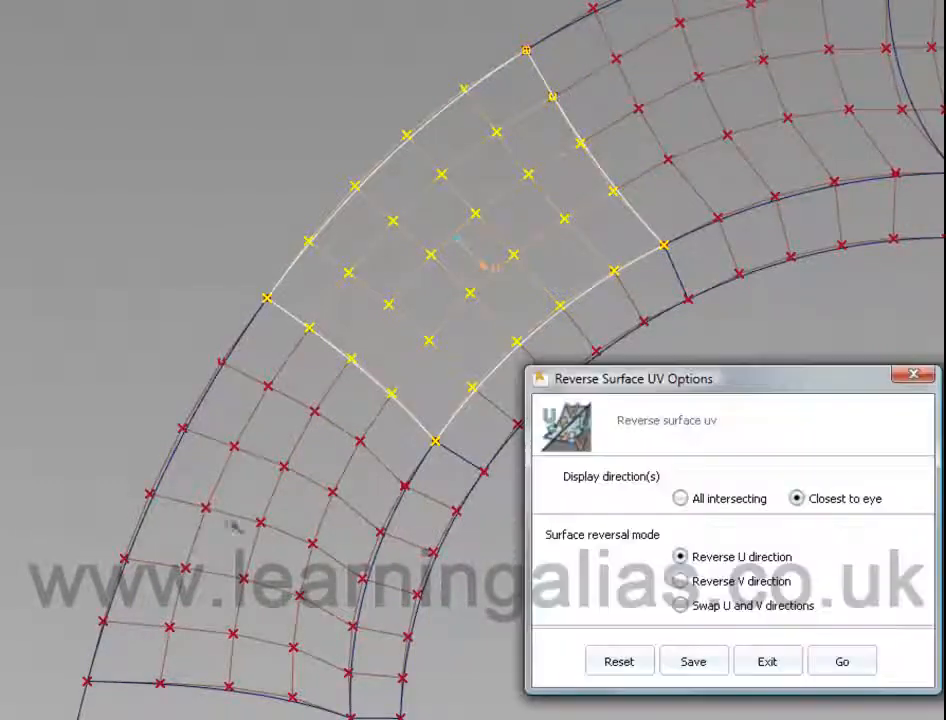
Swap the U and V directions of the second front arch surface with Reverse Surface UV and clear the selection
click(677, 546)
click(840, 661)
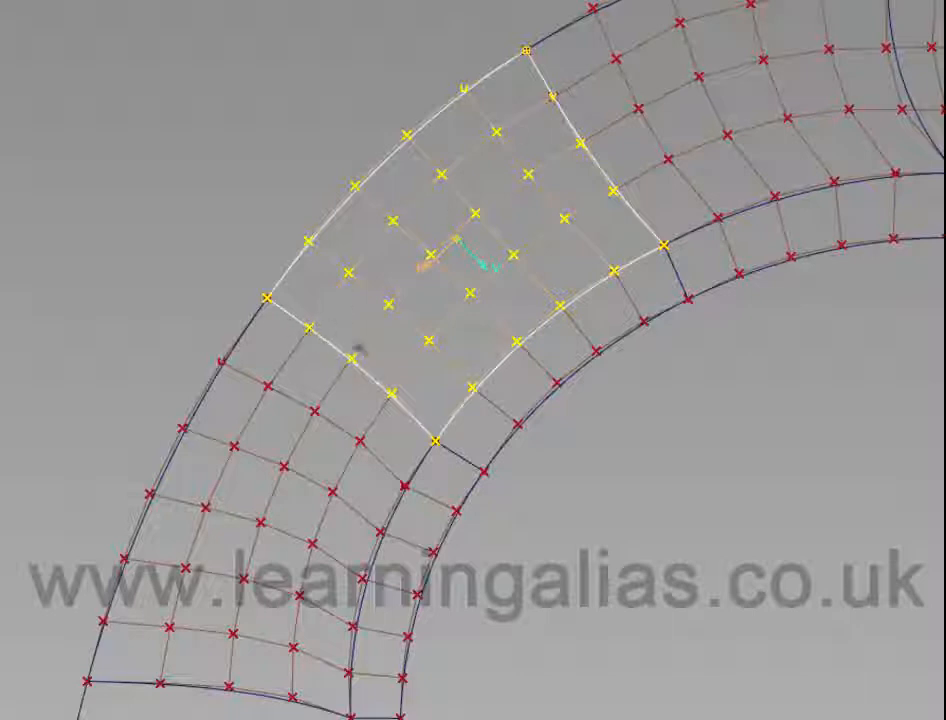
ctrl+shift+drag(371, 345, 372, 418)
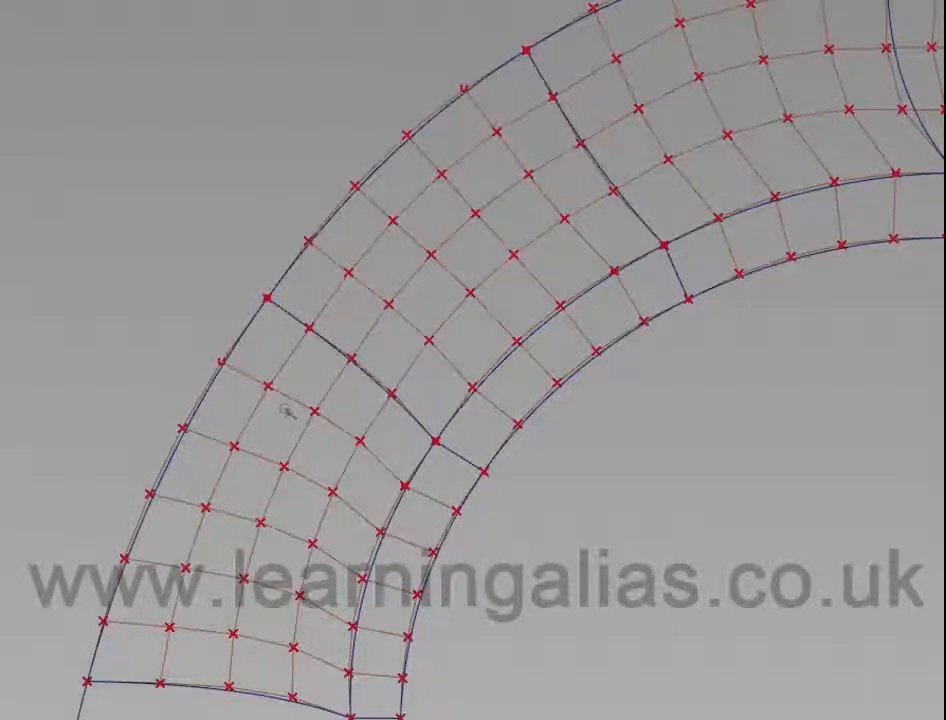
Pick the lowest front arch surface to compare its CV origin and U/V directions with its upper neighbour, and deselect it
ctrl+shift+drag(306, 393, 281, 416)
click(303, 355)
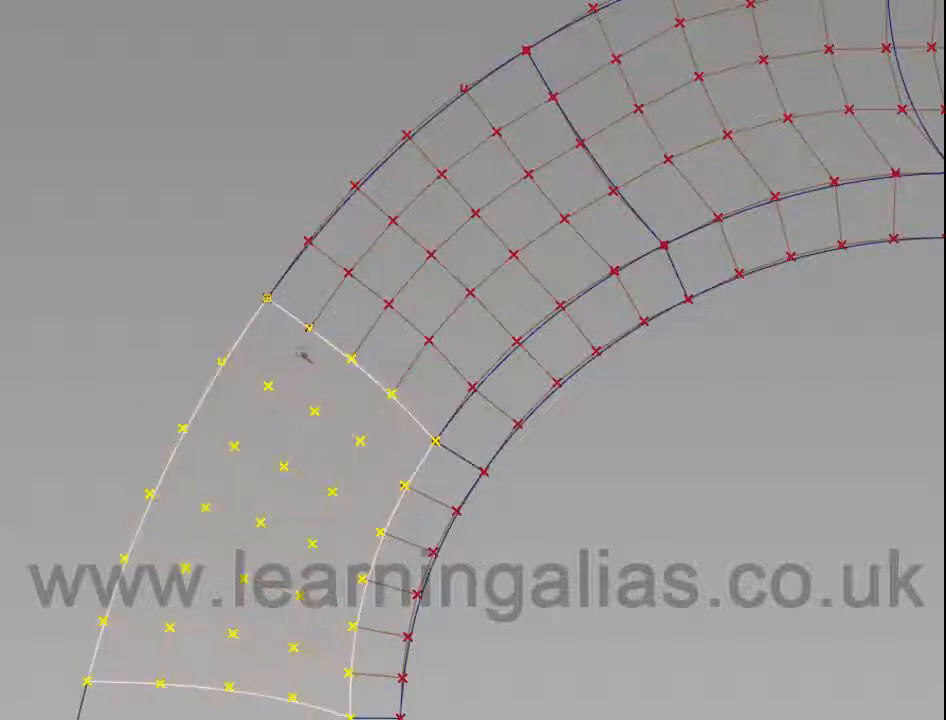
ctrl+shift+drag(477, 447, 474, 392)
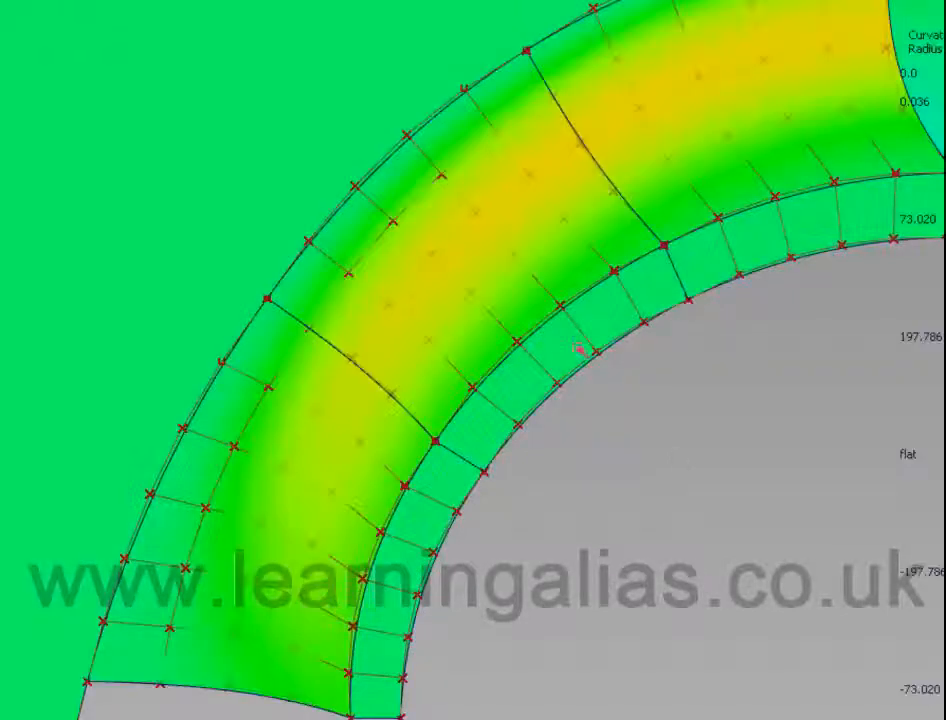
Examine the curvature shading around the whole wheel arch, including the seam between the two mismatched surfaces behind the crown
alt+shift+right_drag(581, 350, 602, 389)
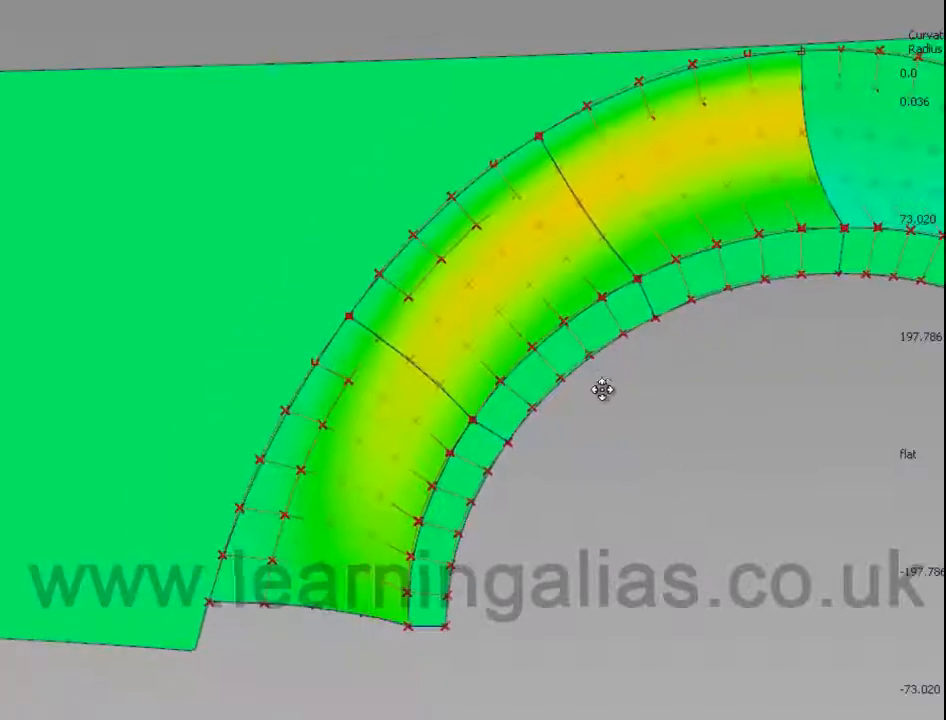
alt+shift+middle_drag(602, 389, 583, 390)
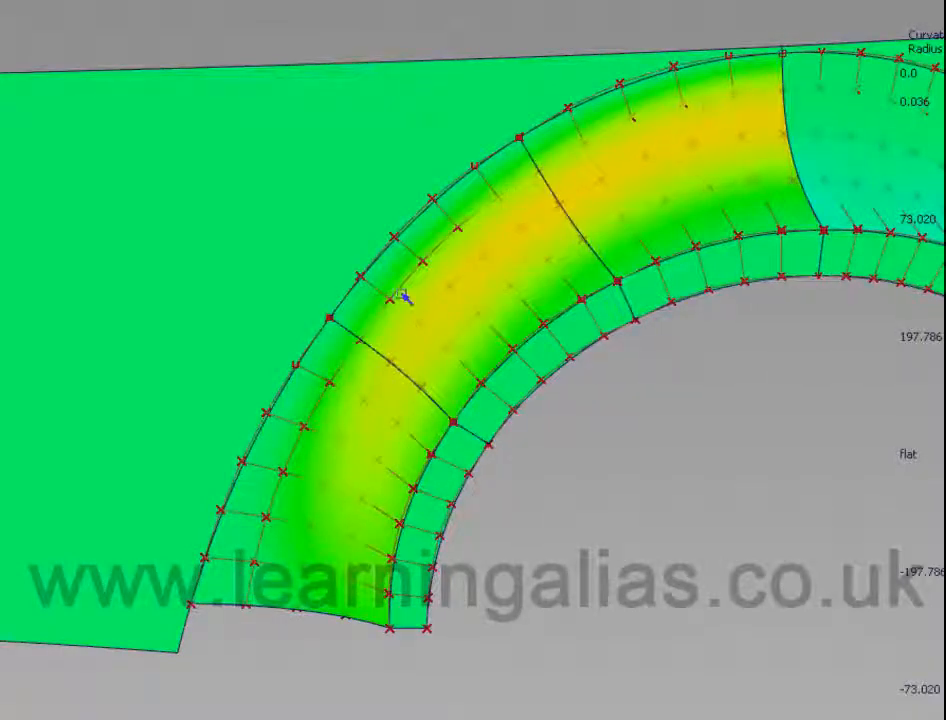
alt+shift+middle_drag(770, 226, 105, 289)
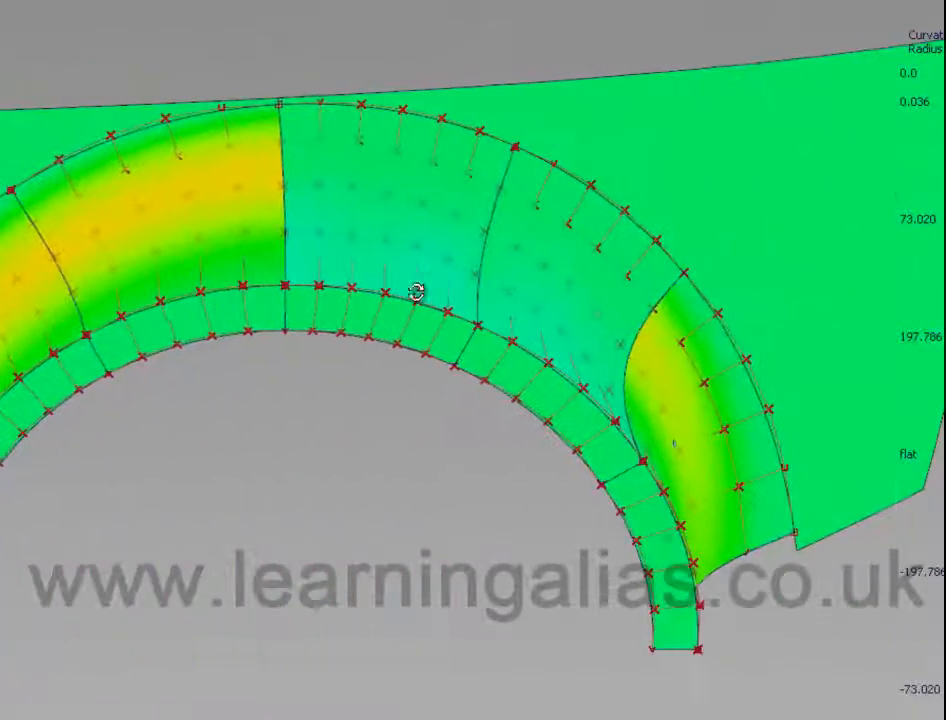
alt+shift+drag(418, 291, 355, 120)
alt+shift+right_drag(355, 120, 399, 21)
alt+shift+middle_drag(399, 21, 720, 440)
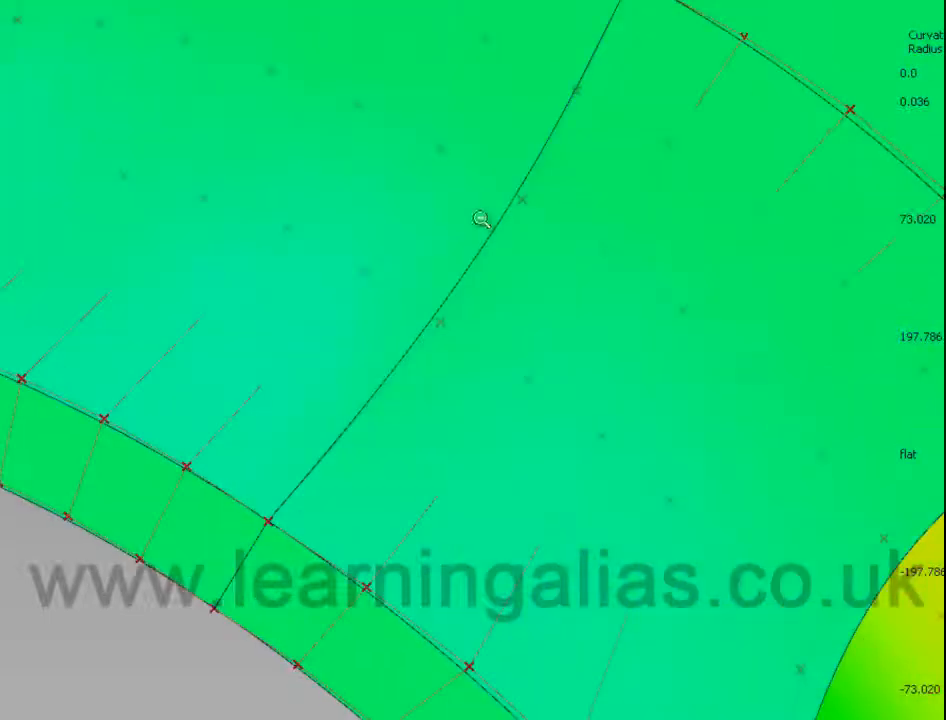
alt+shift+right_drag(481, 220, 494, 256)
alt+shift+middle_drag(494, 256, 495, 245)
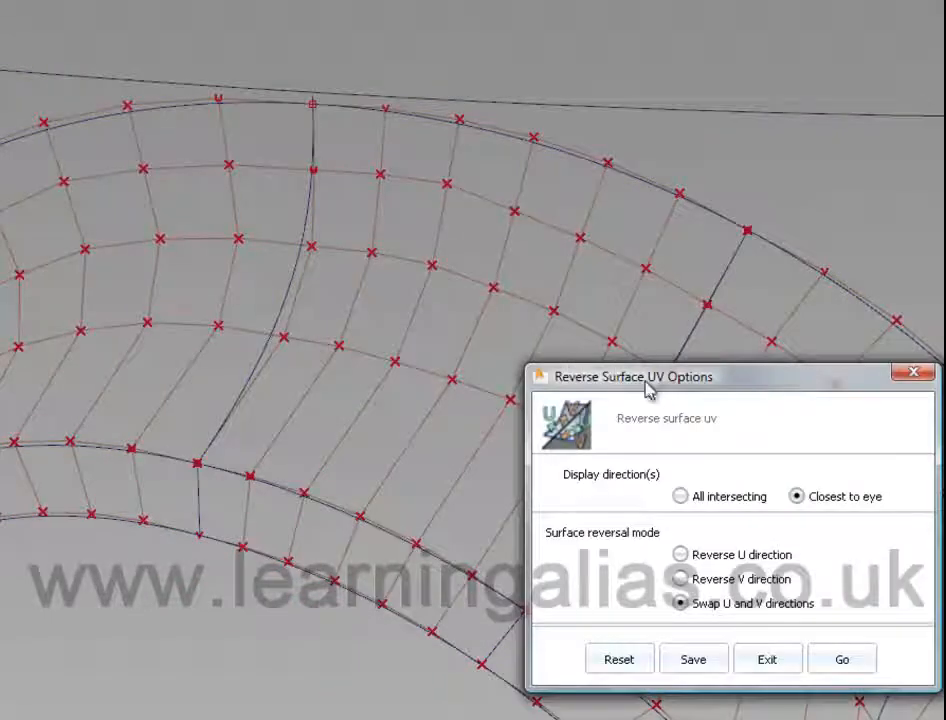
Swap the U and V directions of the fourth arch surface, just behind the crown, using Reverse Surface UV
drag(645, 381, 649, 396)
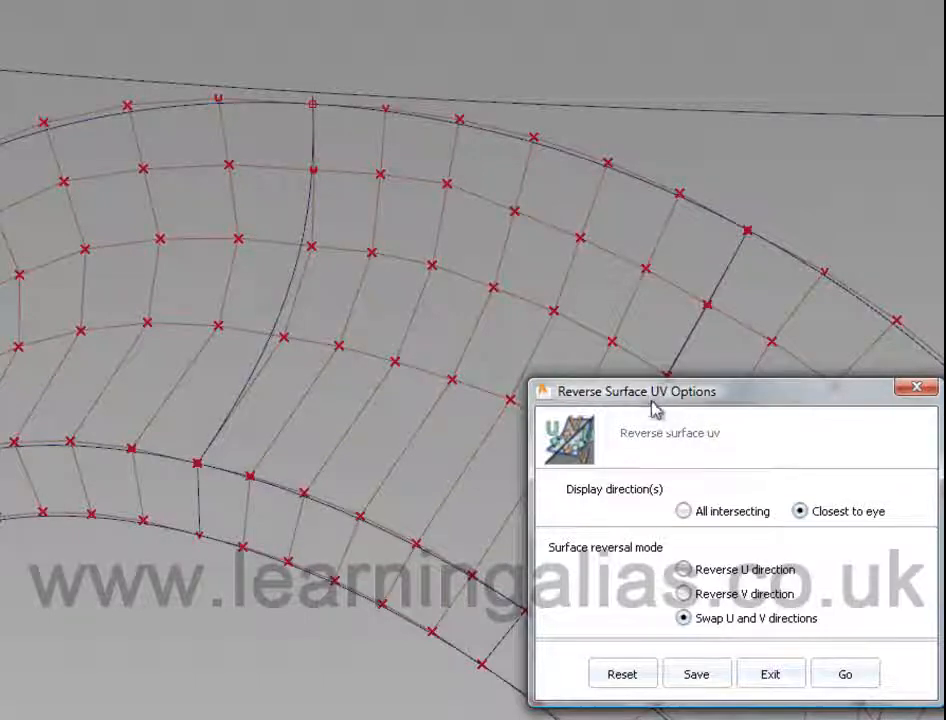
click(684, 569)
click(683, 618)
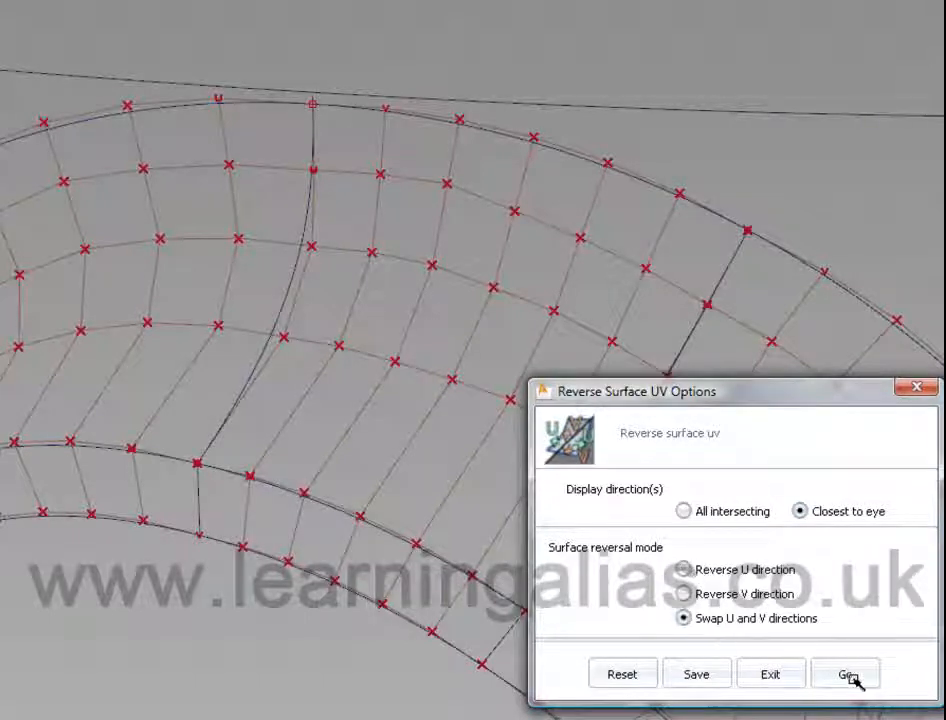
click(845, 674)
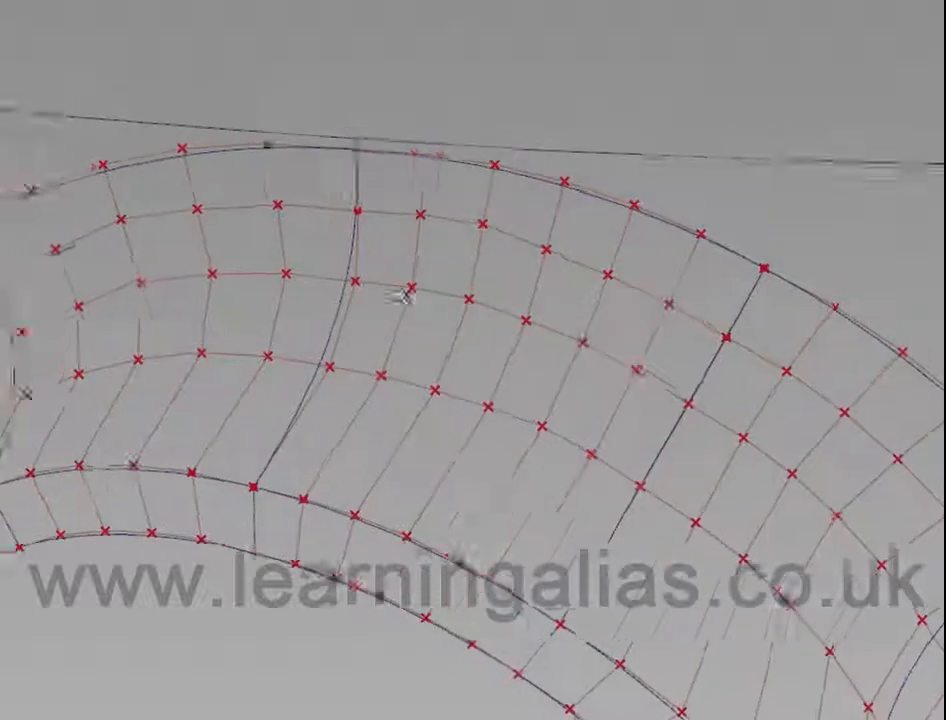
alt+shift+drag(403, 296, 425, 285)
alt+shift+middle_drag(425, 285, 474, 251)
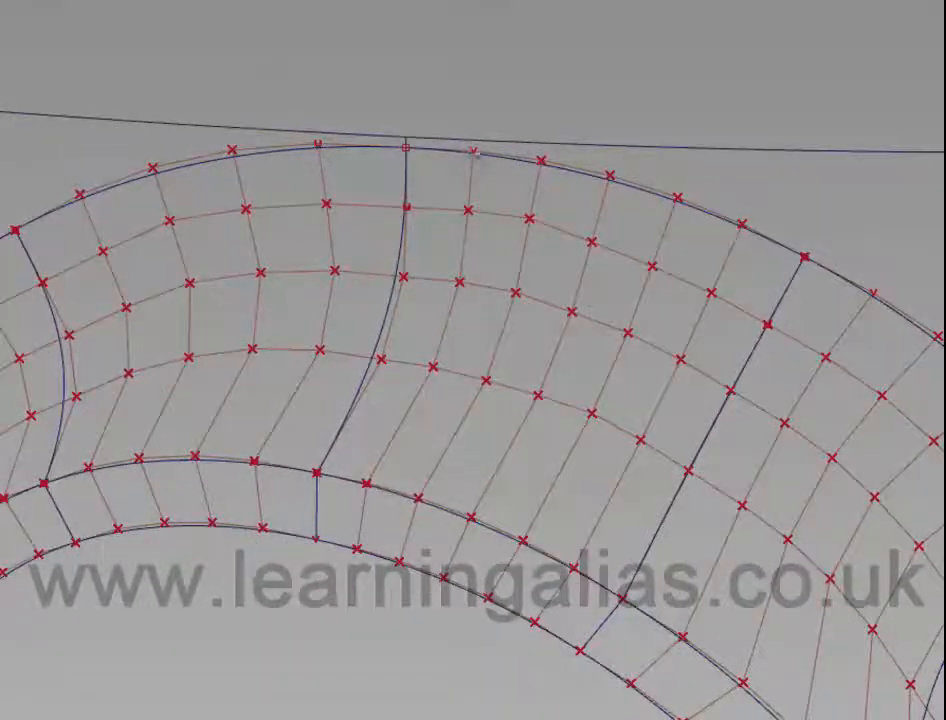
click(507, 221)
click(542, 260)
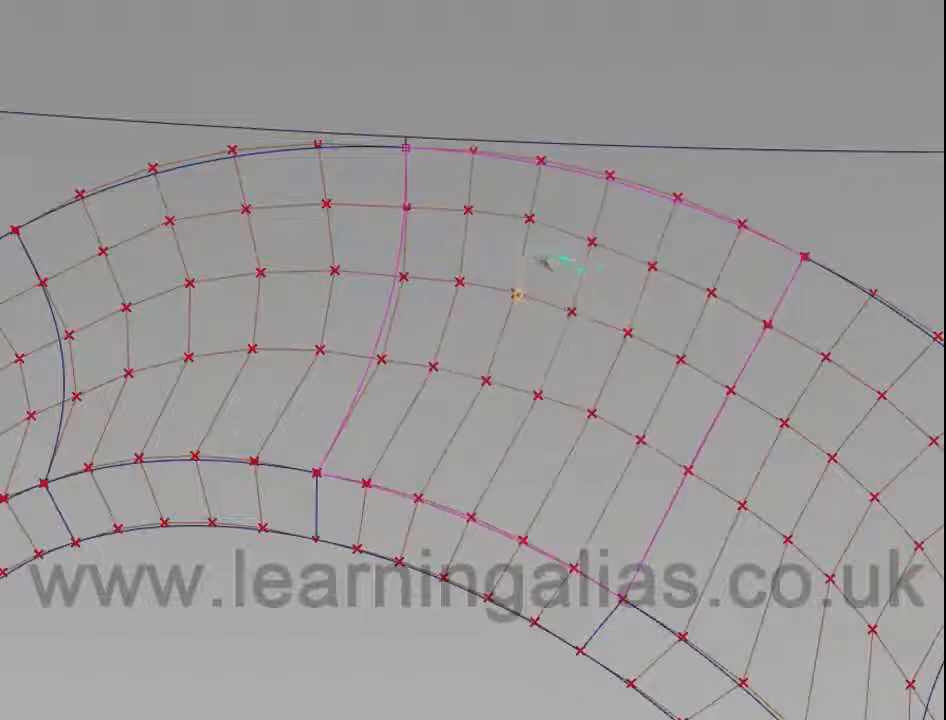
click(544, 261)
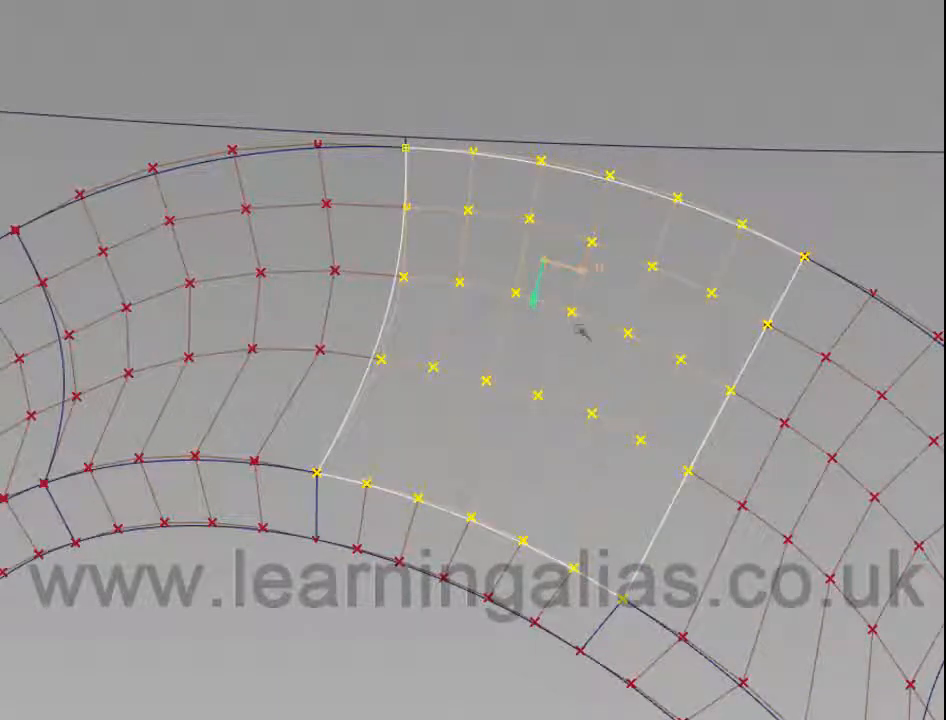
Reverse the U direction of the fourth arch surface with Reverse Surface UV and clear the selection
alt+shift+drag(507, 274, 467, 165)
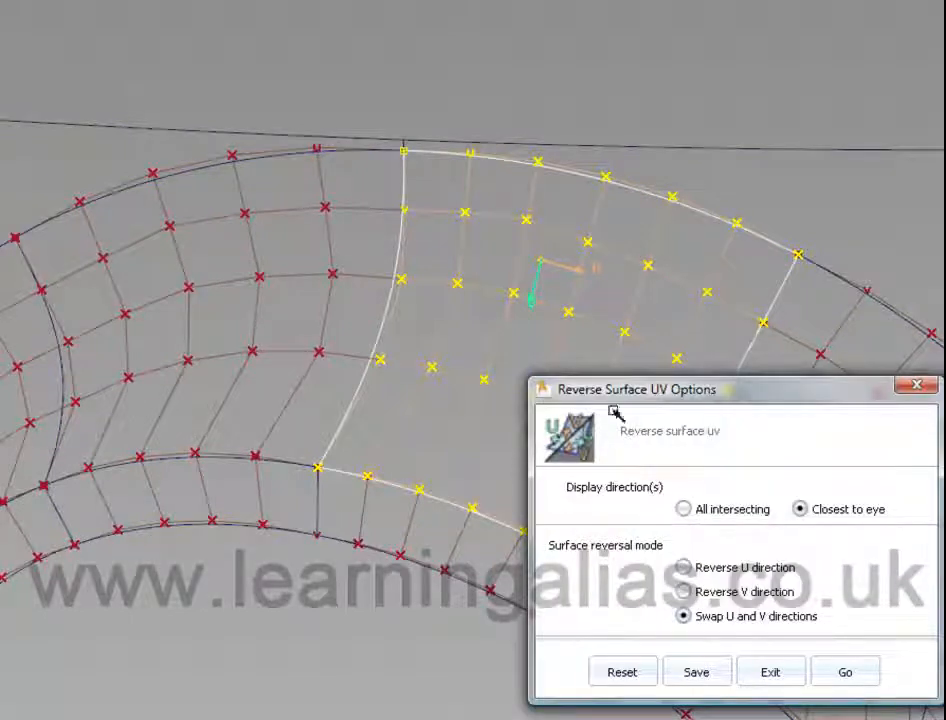
click(684, 567)
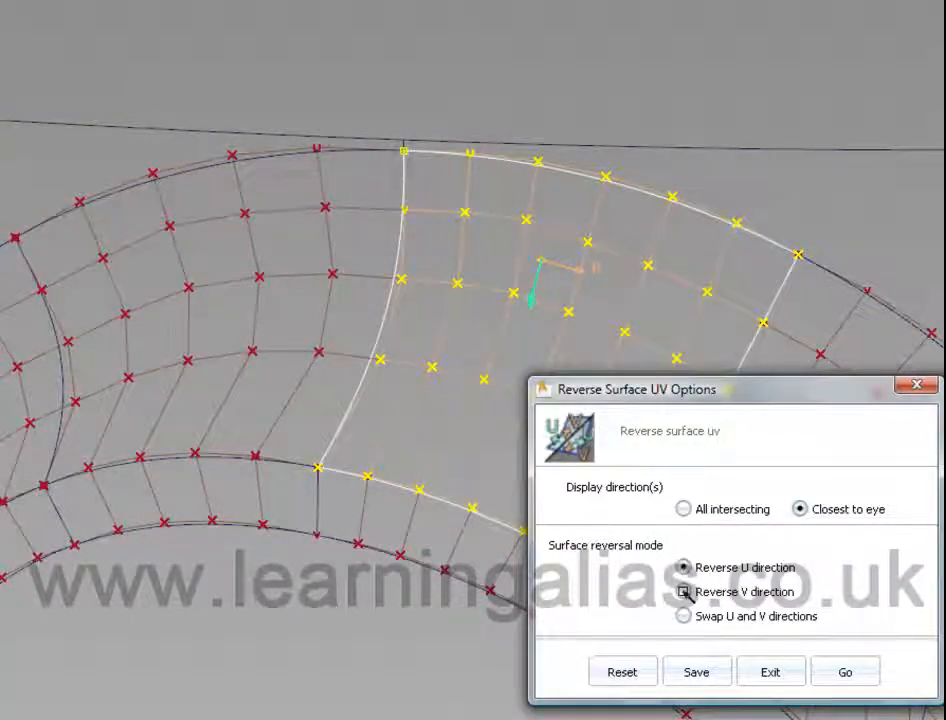
click(835, 666)
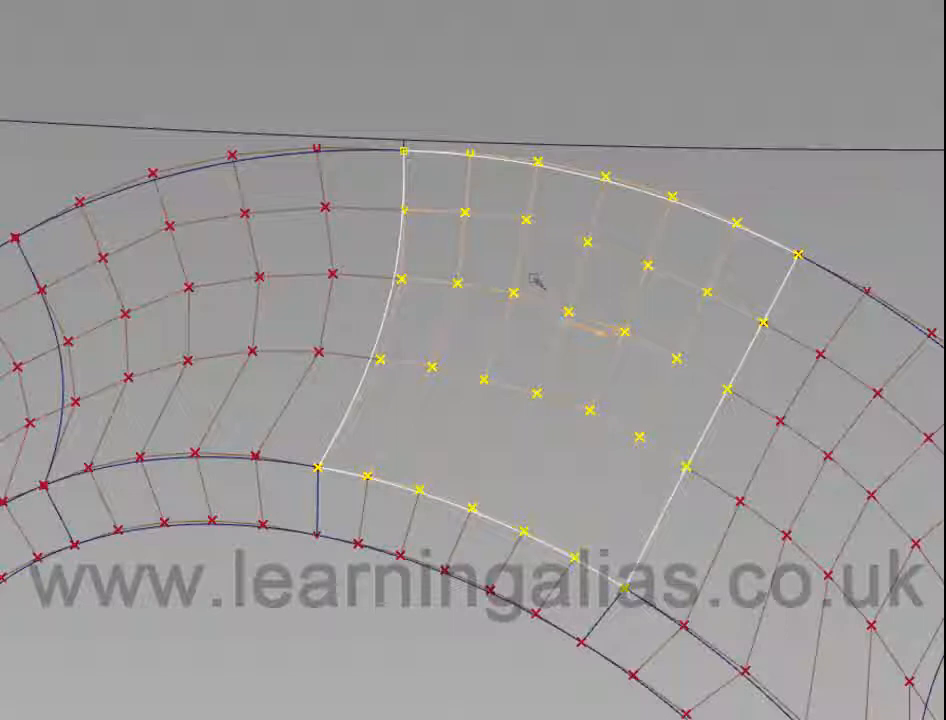
click(536, 281)
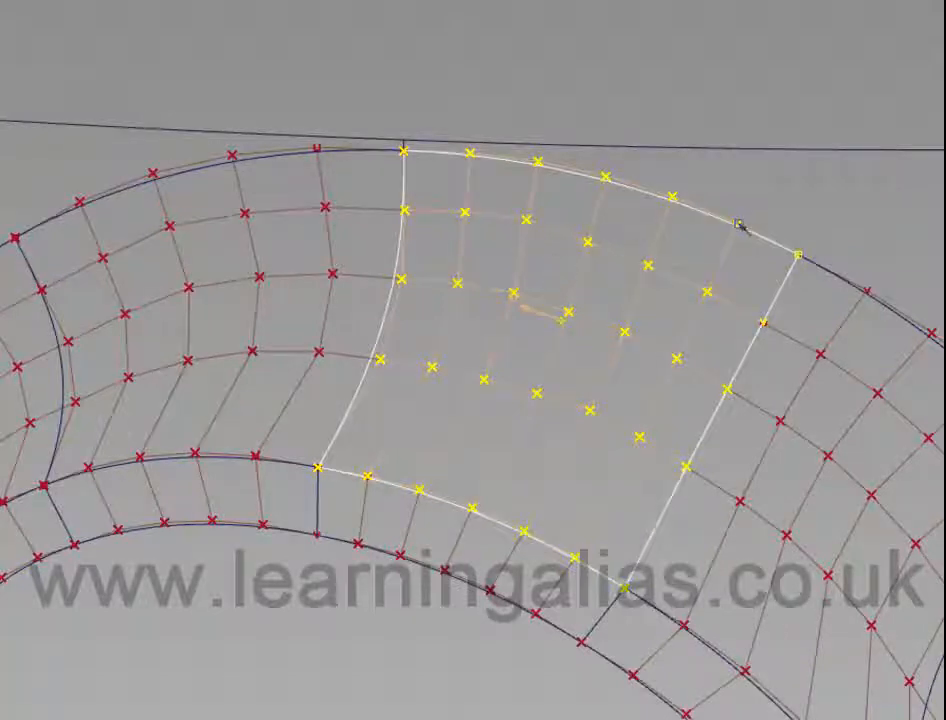
ctrl+shift+drag(836, 478, 837, 384)
Turn the curvature shading on to check the fourth arch surface against its neighbours, and turn it off again
key(5)
alt+shift+right_drag(602, 330, 621, 407)
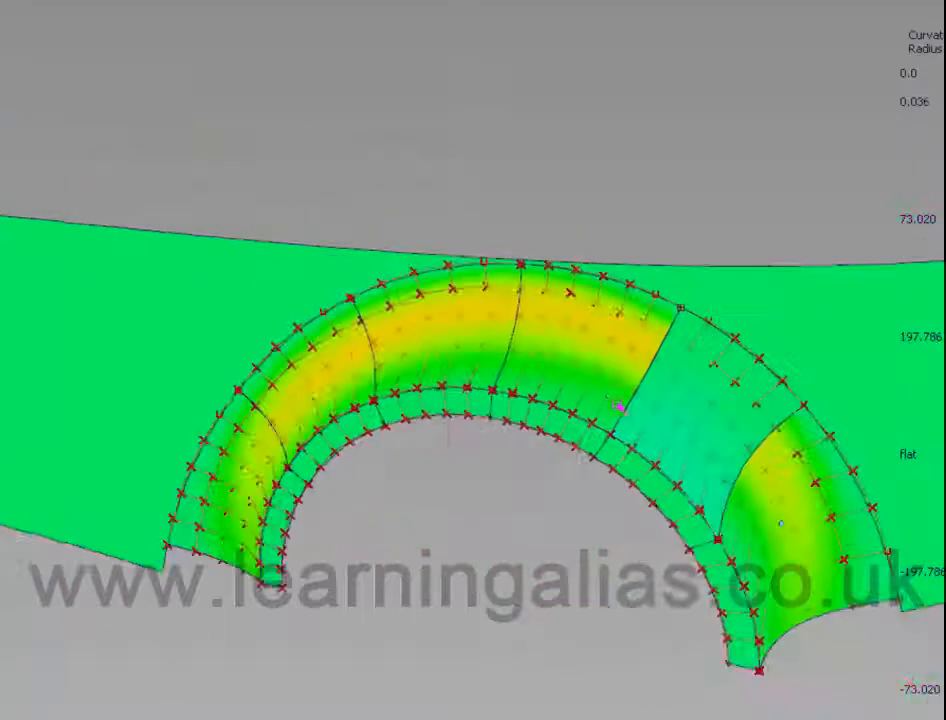
alt+shift+middle_drag(621, 407, 612, 401)
alt+shift+middle_drag(742, 398, 686, 391)
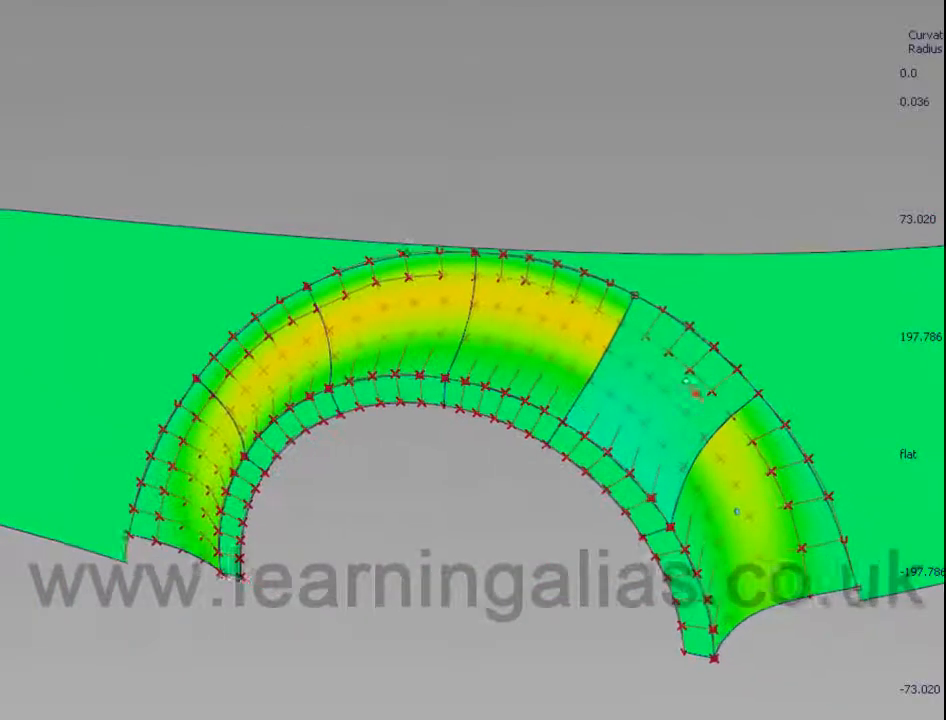
mouse_move(686, 391)
alt+shift+right_down()
mouse_move(735, 376)
mouse_move(663, 310)
mouse_move(645, 326)
mouse_move(661, 315)
alt+shift+right_up()
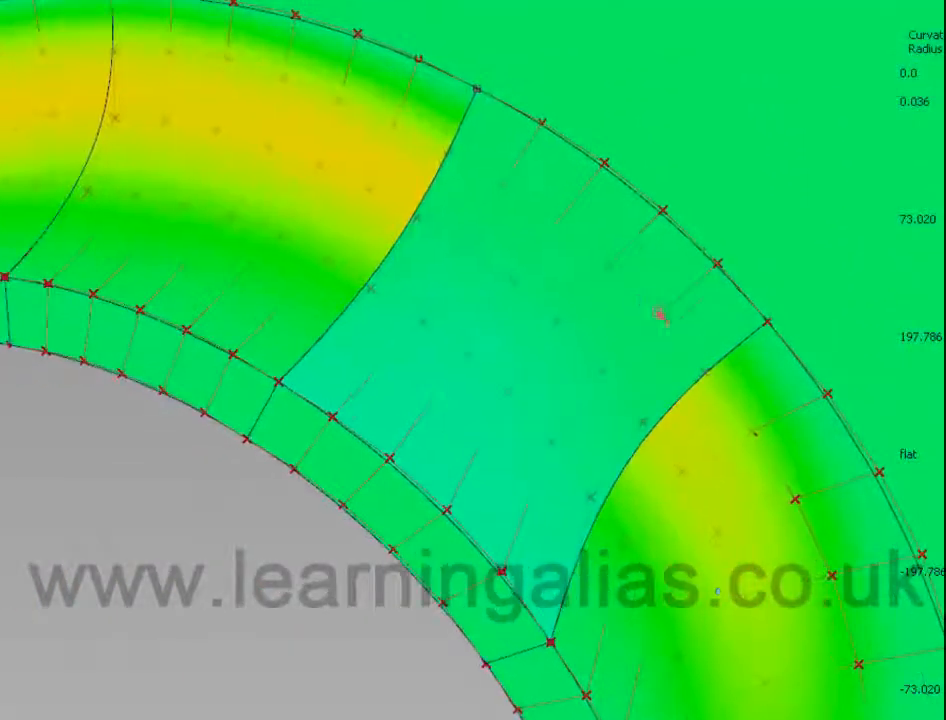
key(5)
Swap the U and V directions of the fifth arch surface, toggling the swap back and reapplying it
alt+shift+middle_drag(707, 329, 703, 389)
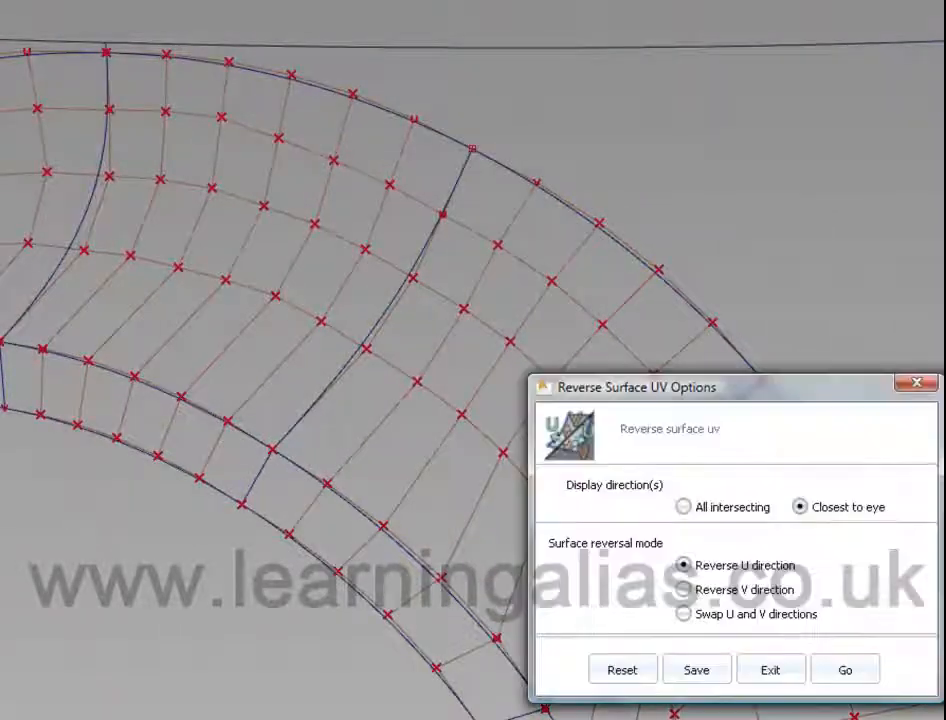
click(685, 615)
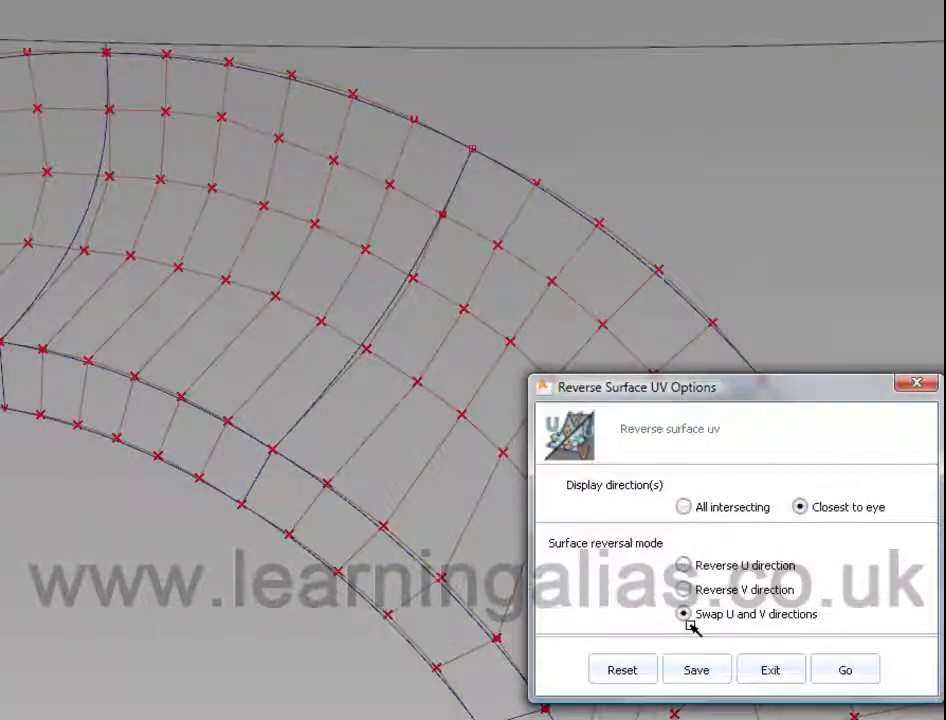
click(840, 667)
alt+shift+right_drag(531, 376, 601, 595)
click(565, 687)
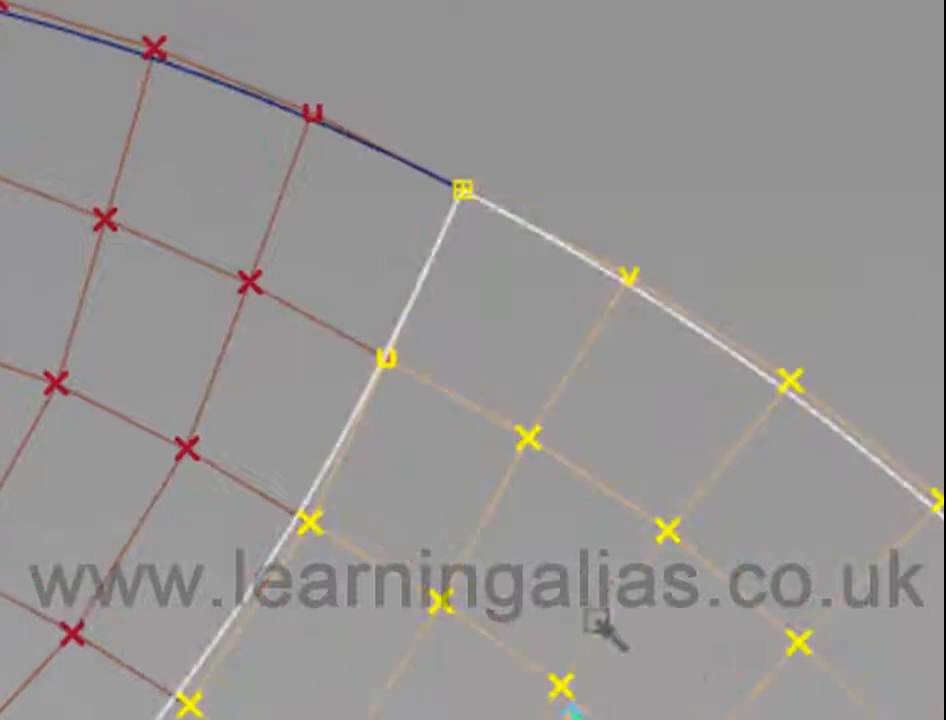
alt+shift+middle_drag(690, 608, 672, 597)
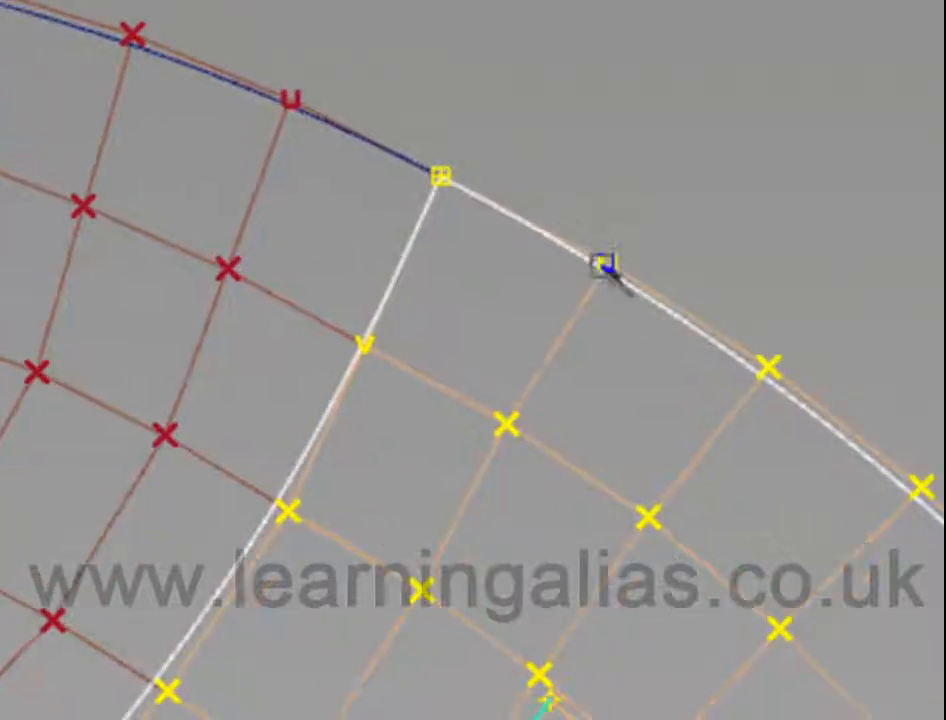
click(377, 308)
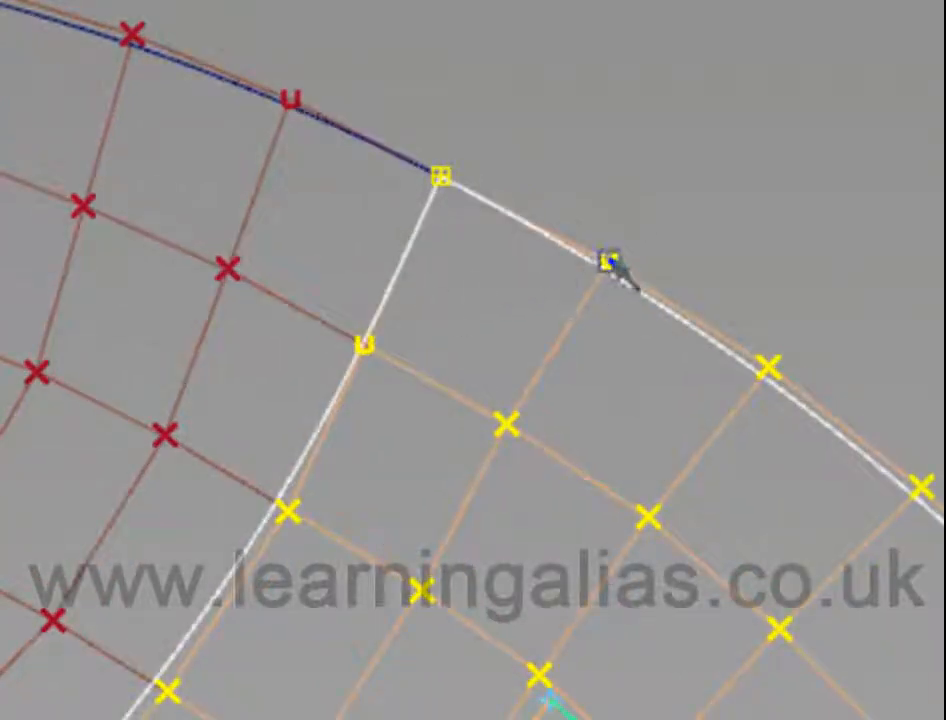
click(543, 349)
Reverse the U direction of the fifth arch surface so its CV origin moves to the rear upper corner, and deselect it
alt+shift+right_drag(618, 286, 545, 245)
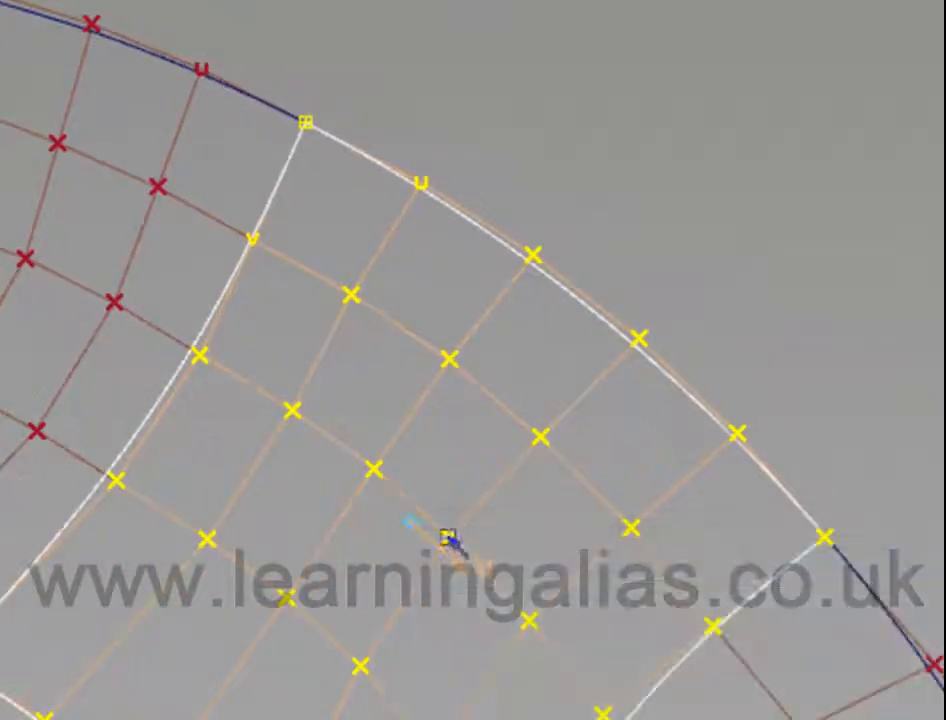
click(788, 490)
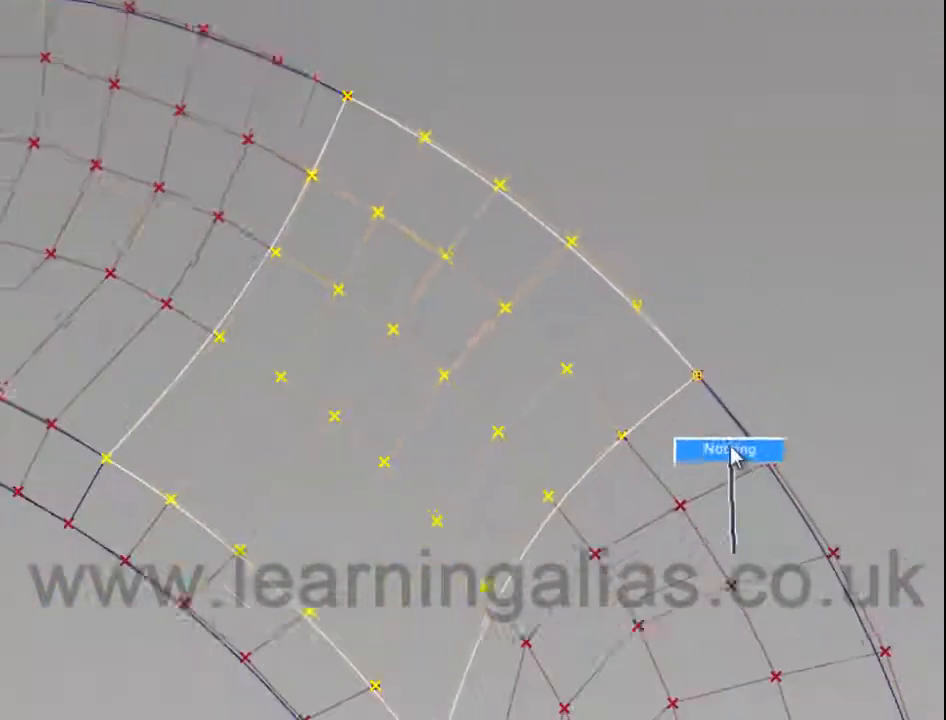
click(733, 450)
Turn on the curvature shading with the evaluation type set to Crv U and view the whole wheel arch
click(929, 410)
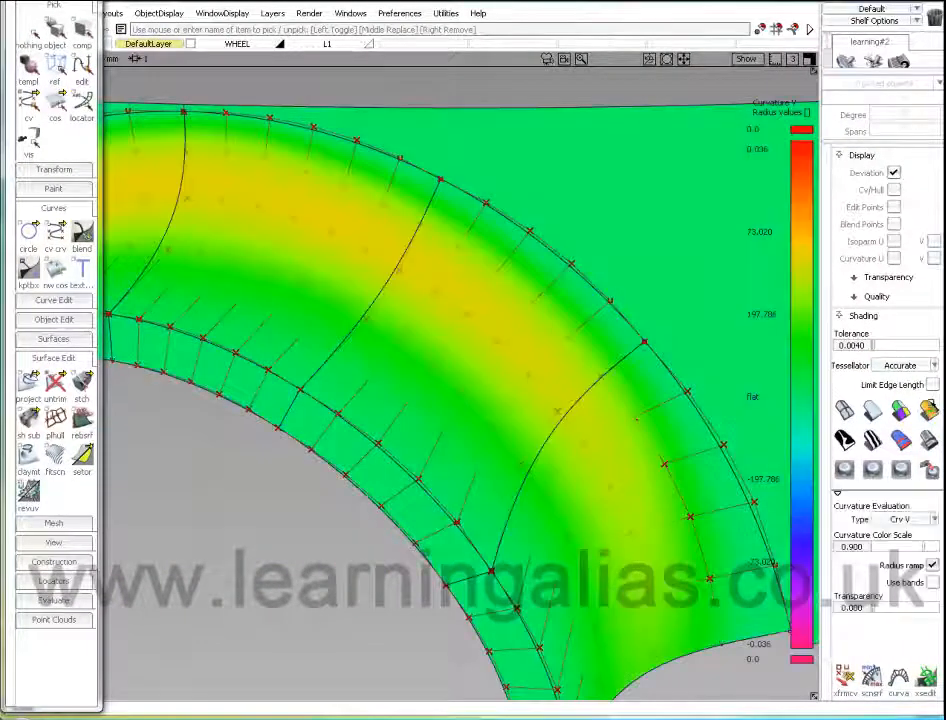
click(914, 520)
click(905, 550)
key(alt+shift)
alt+shift+right_drag(484, 250, 492, 304)
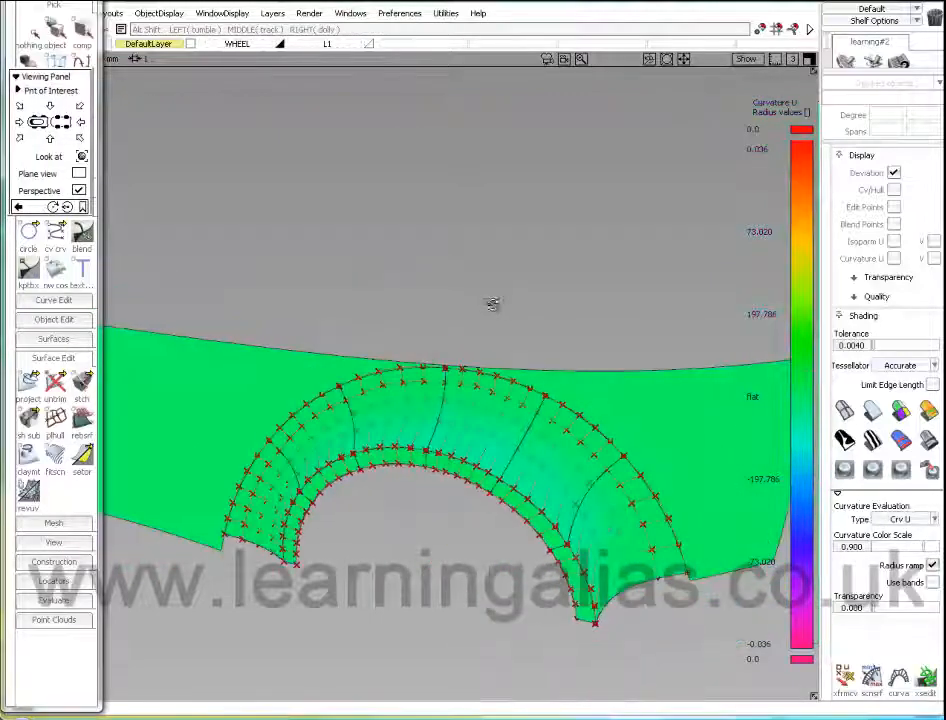
Inspect the whole wheel arch with the curvature evaluation type set to Crv U and to Crv V, and turn the shading off
alt+shift+drag(492, 304, 484, 610)
alt+shift+right_drag(484, 610, 519, 526)
alt+shift+drag(519, 526, 592, 438)
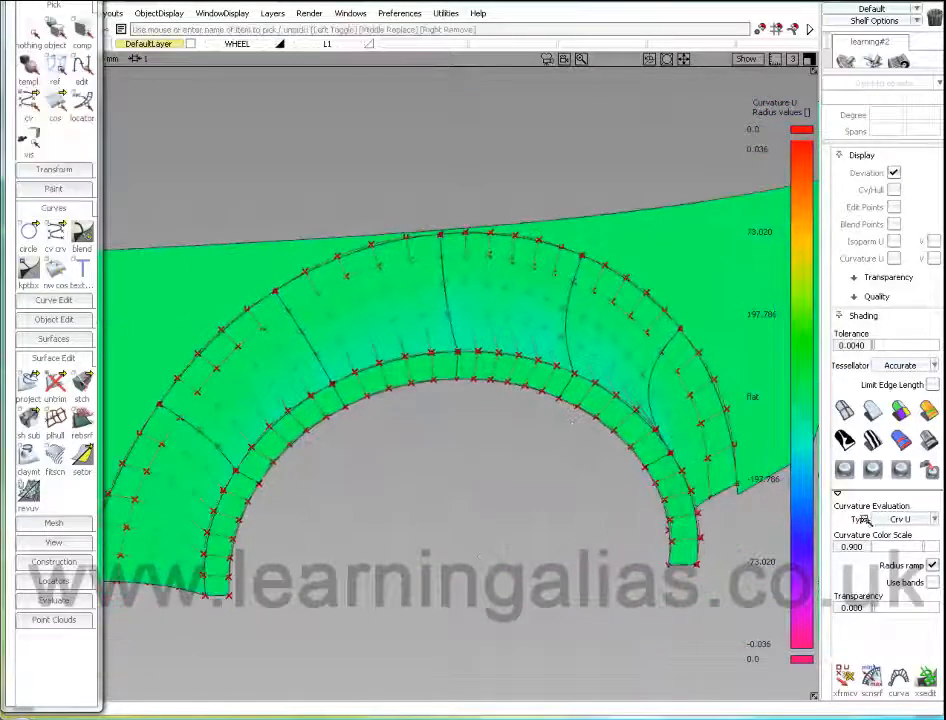
click(922, 520)
click(921, 536)
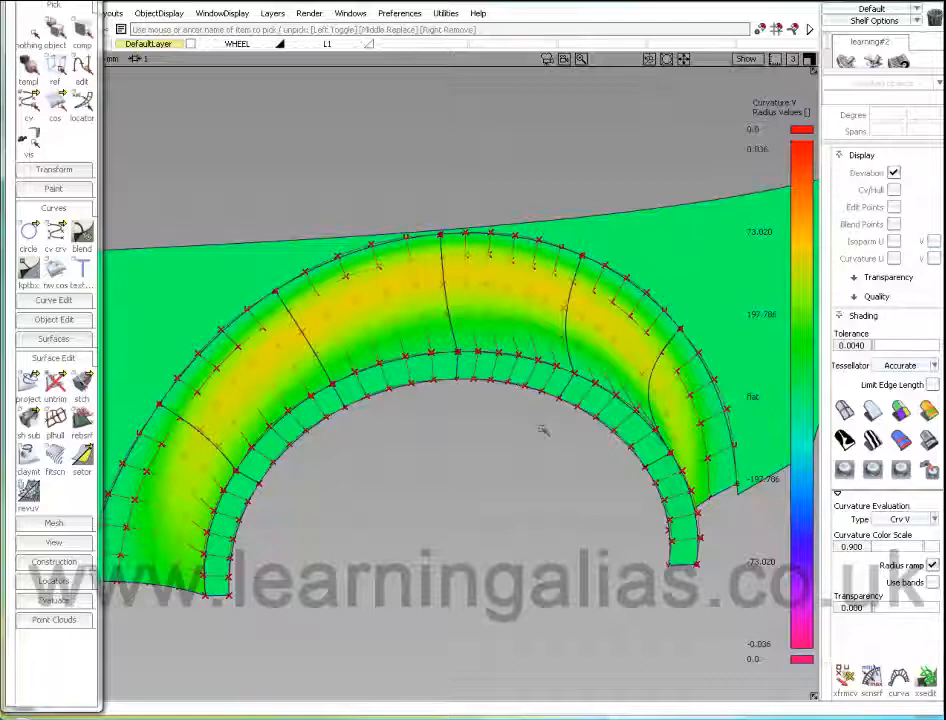
click(845, 411)
alt+shift+middle_drag(548, 340, 594, 324)
click(528, 456)
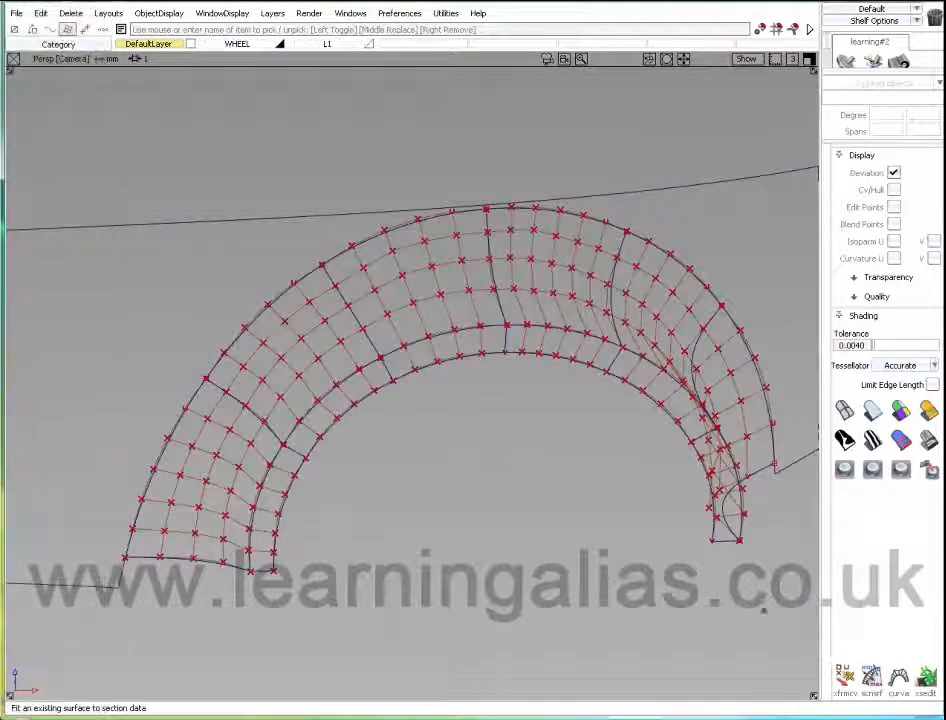
With Transform CV in SLIDE and HULL modes, pick the hull row nearest the inner edge across all six wheel-arch surfaces
click(843, 678)
ctrl+shift+drag(527, 458, 527, 458)
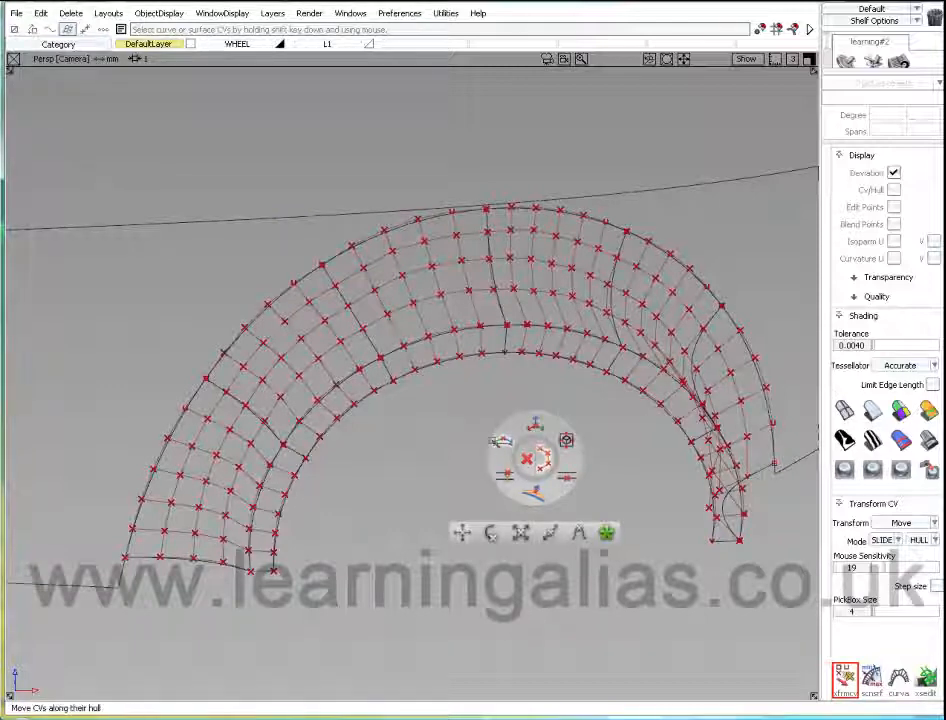
click(545, 460)
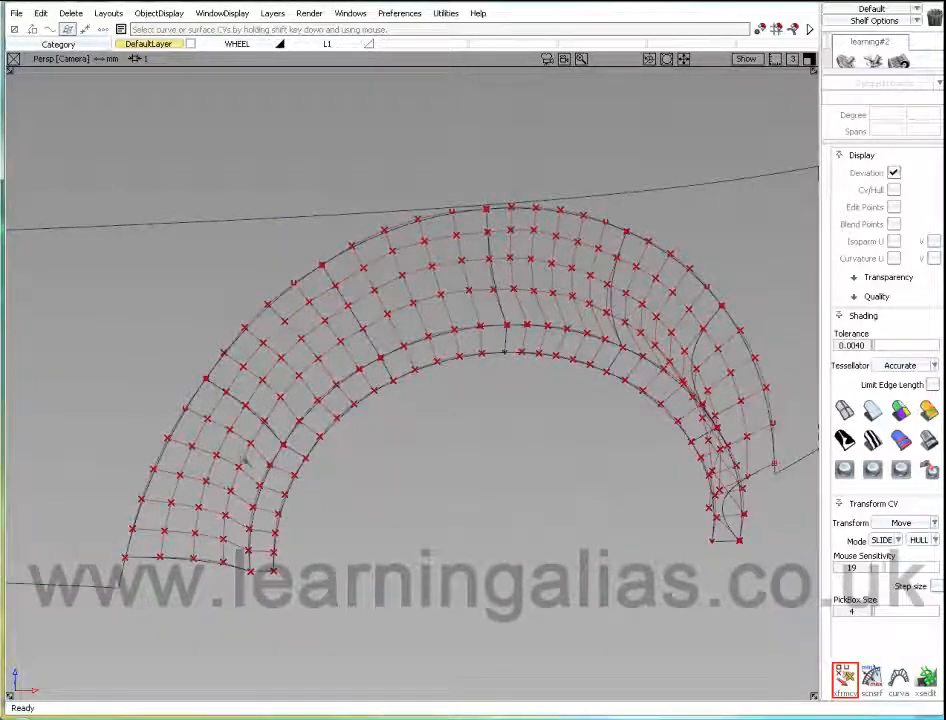
shift+click(245, 461)
shift+click(294, 387)
alt+shift+drag(470, 370, 509, 345)
alt+shift+right_drag(509, 345, 600, 345)
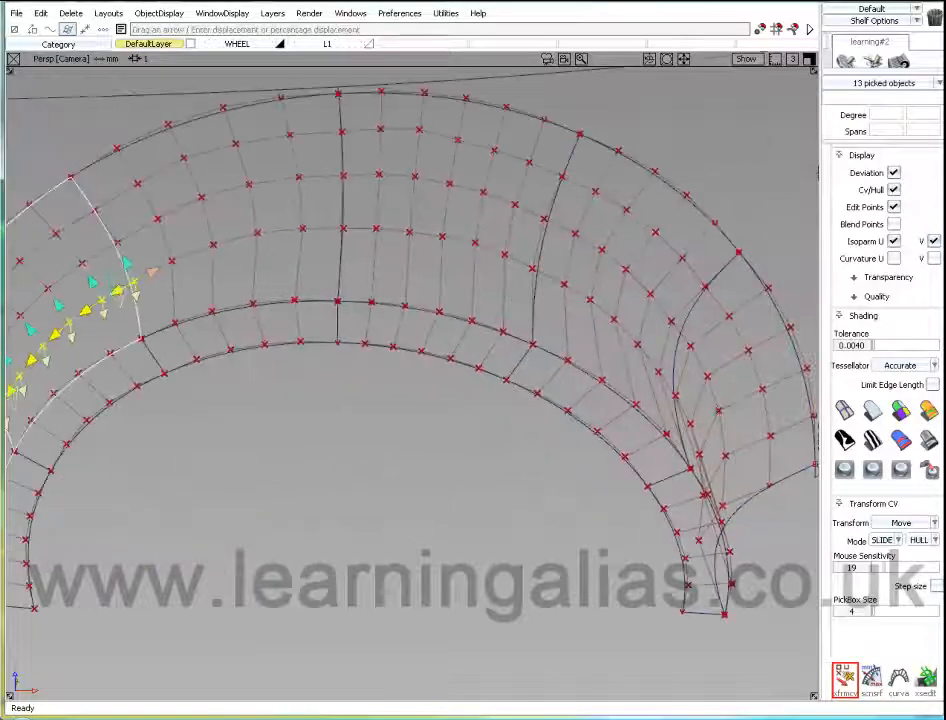
shift+click(278, 233)
shift+click(435, 237)
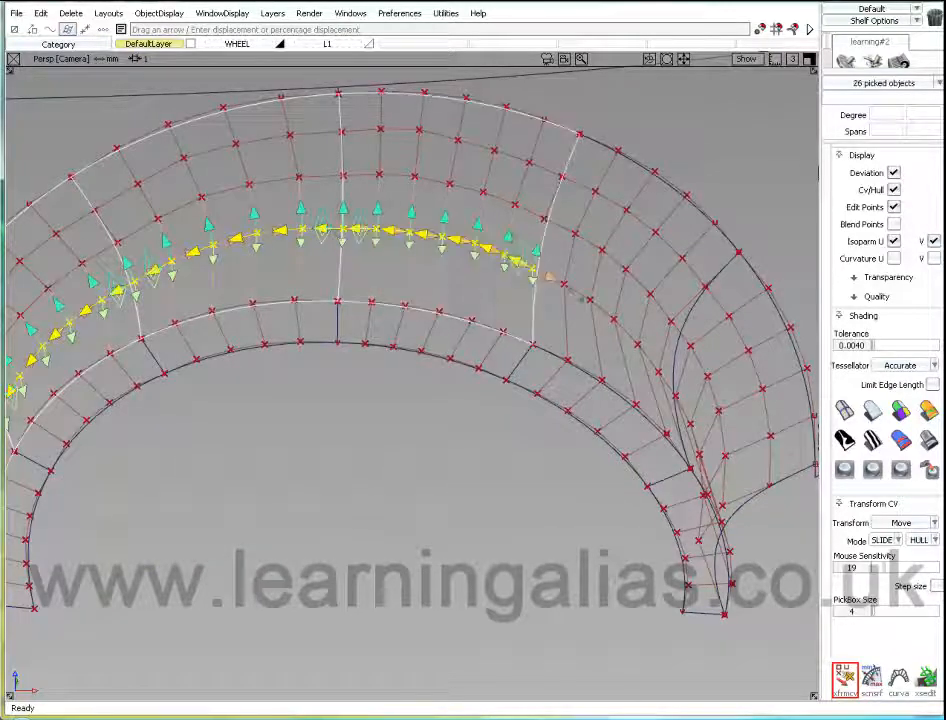
shift+click(583, 297)
alt+shift+drag(583, 300, 678, 400)
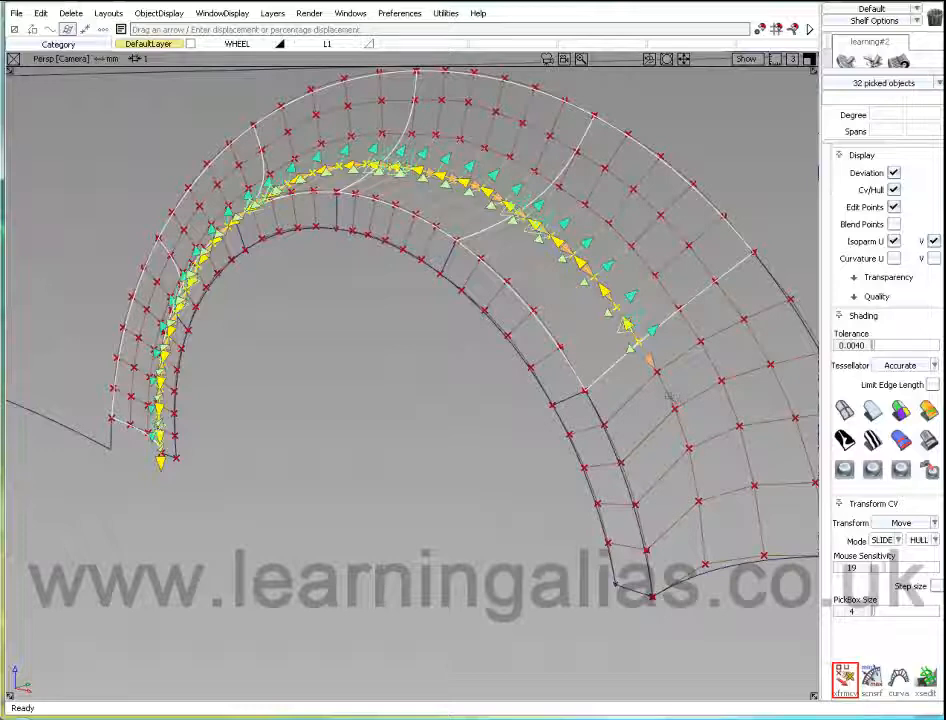
shift+click(675, 404)
Set the mouse sensitivity to 8, slide the picked CV row towards the arch's inner edge, check it from several angles and deselect it
alt+shift+drag(510, 283, 648, 181)
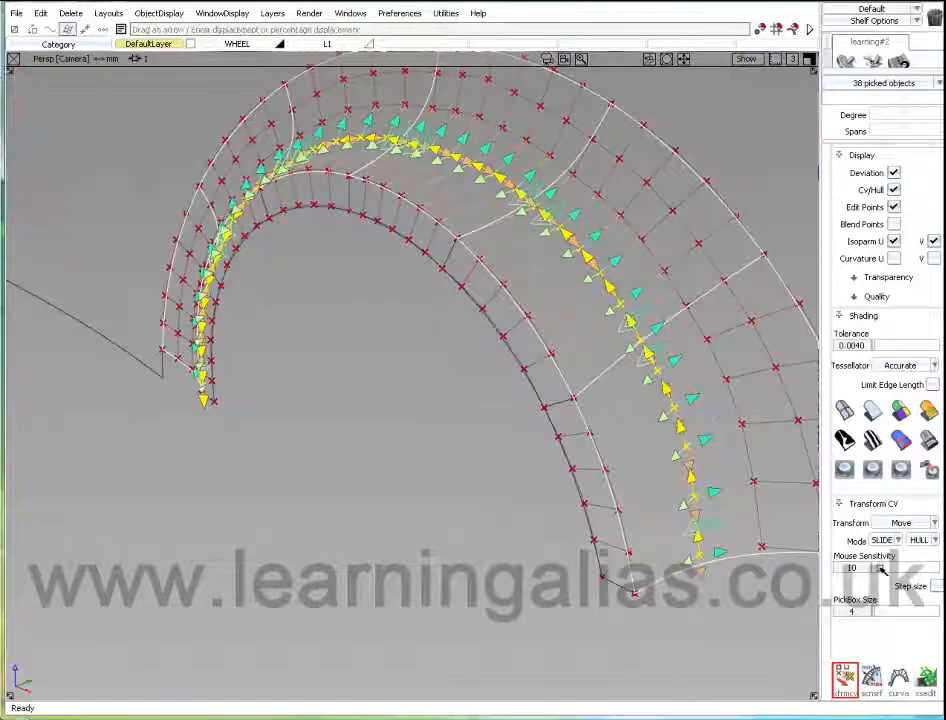
alt+shift+drag(560, 330, 610, 345)
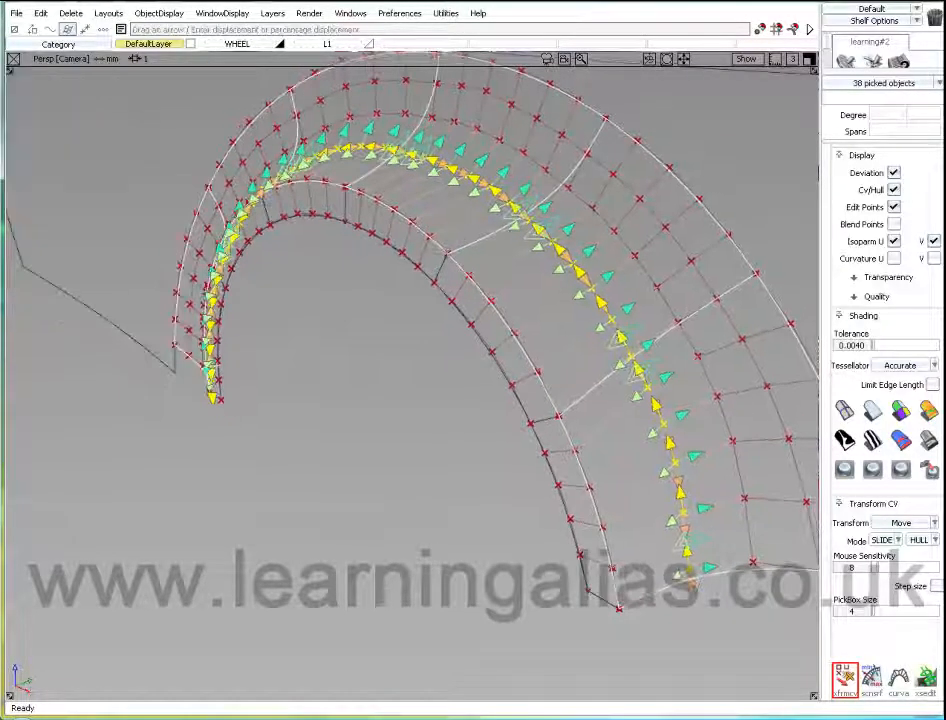
drag(453, 183, 78, 412)
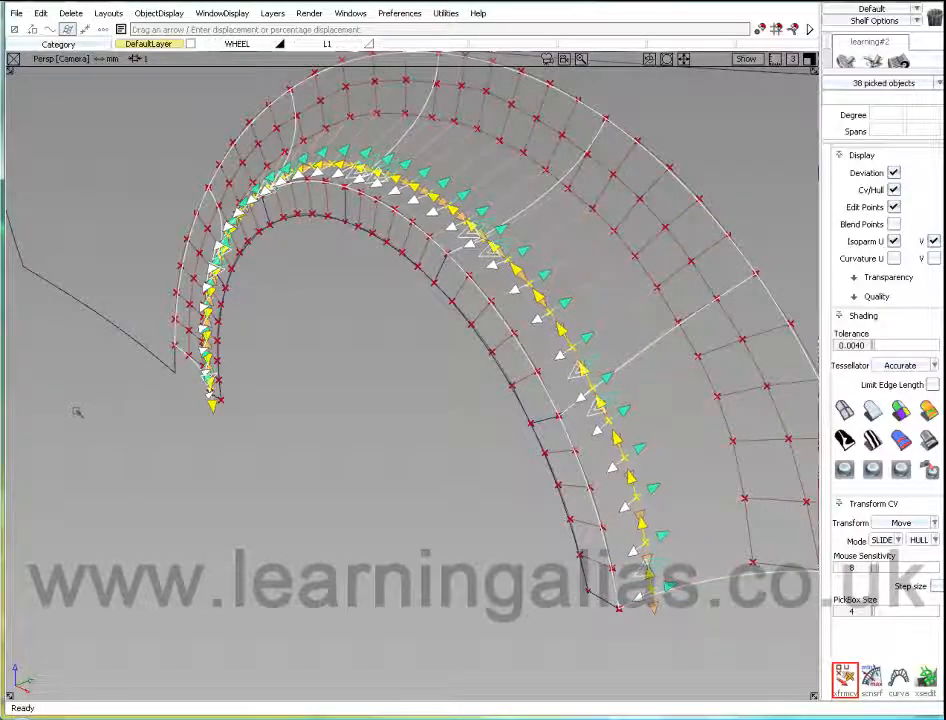
alt+shift+drag(281, 323, 484, 363)
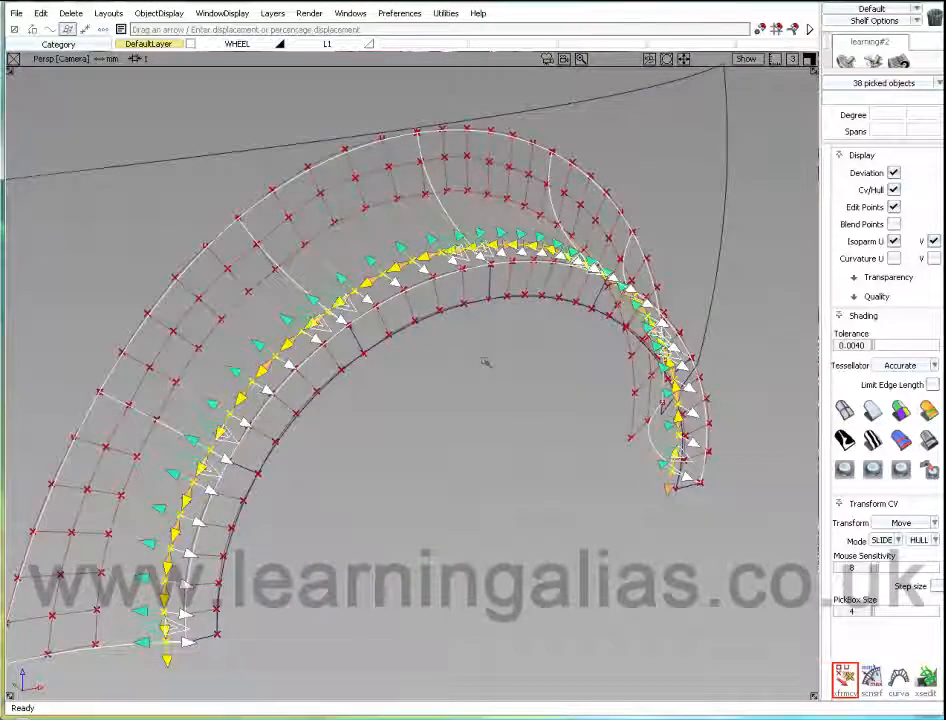
mouse_move(483, 356)
ctrl+shift+mouse_down()
mouse_move(457, 372)
mouse_move(485, 362)
mouse_move(514, 373)
mouse_move(474, 352)
ctrl+shift+mouse_up()
alt+shift+drag(407, 388, 490, 451)
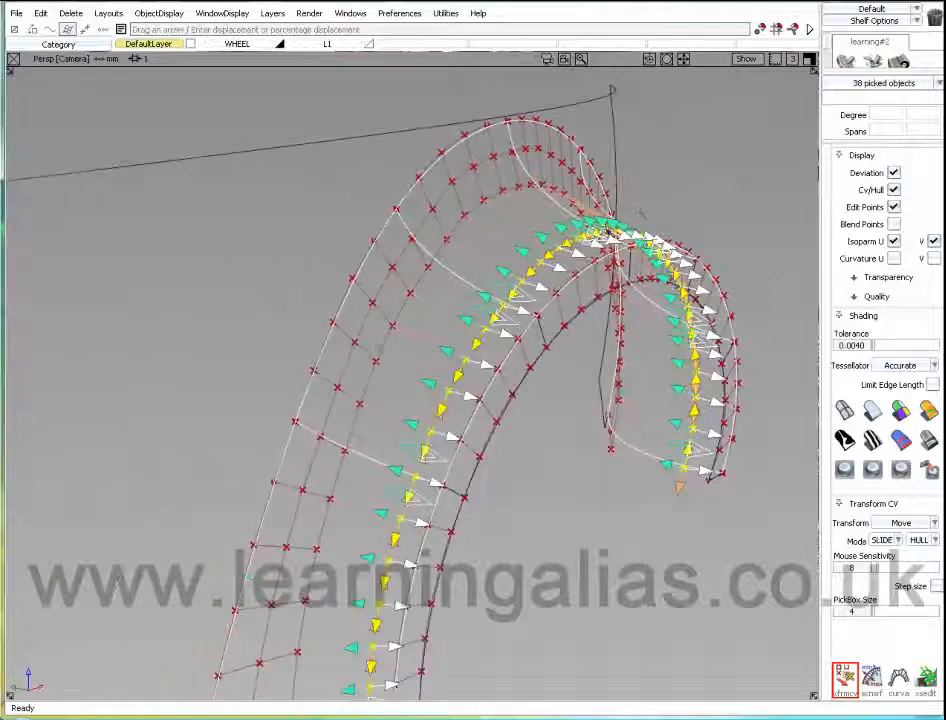
alt+shift+drag(641, 212, 463, 347)
alt+shift+drag(560, 347, 540, 345)
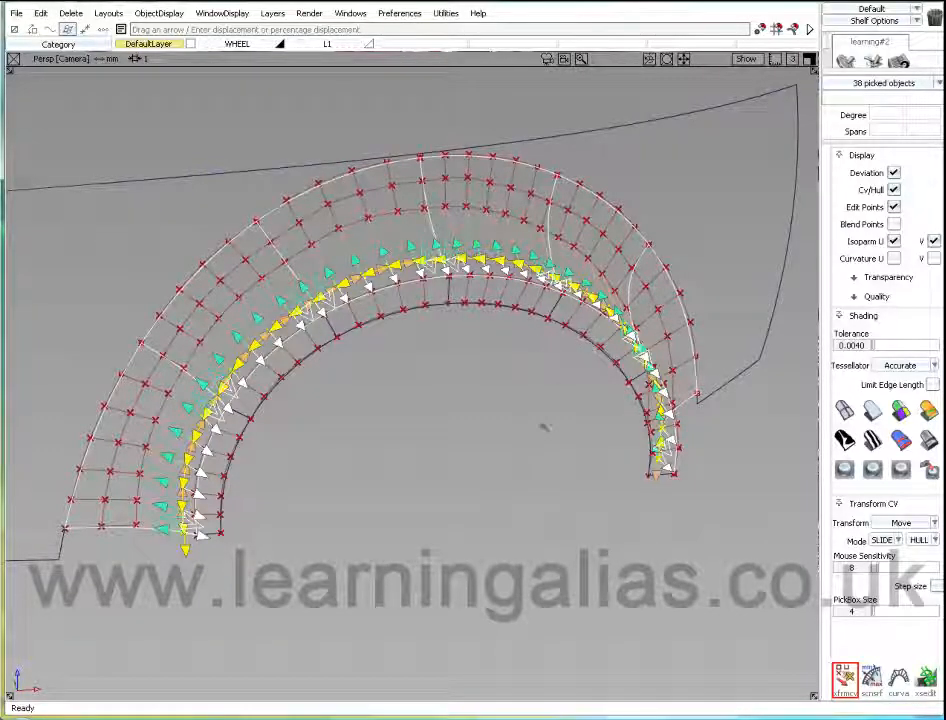
click(533, 400)
alt+shift+drag(532, 399, 533, 370)
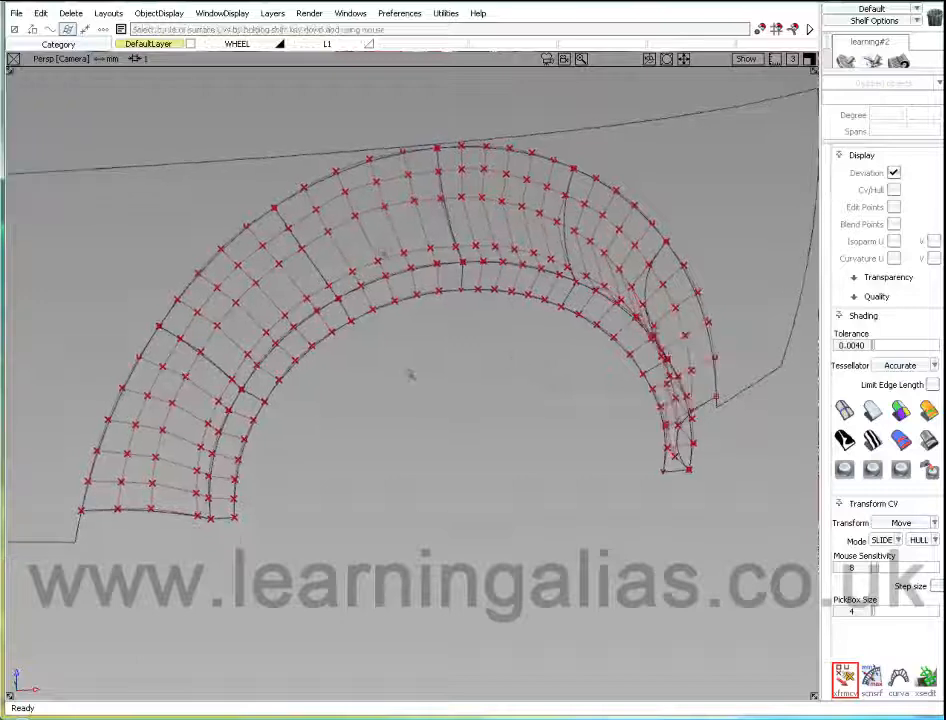
Start the Align tool, review its continuity and alignment options, and close the options window
key(ctrl+t)
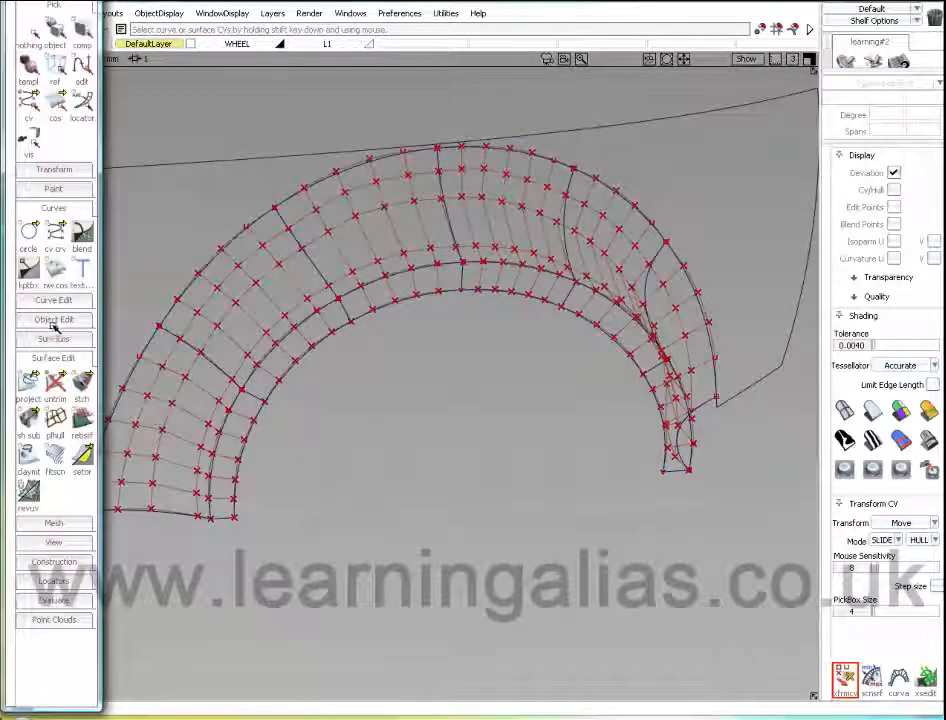
click(53, 323)
double_click(56, 383)
key(ctrl+t)
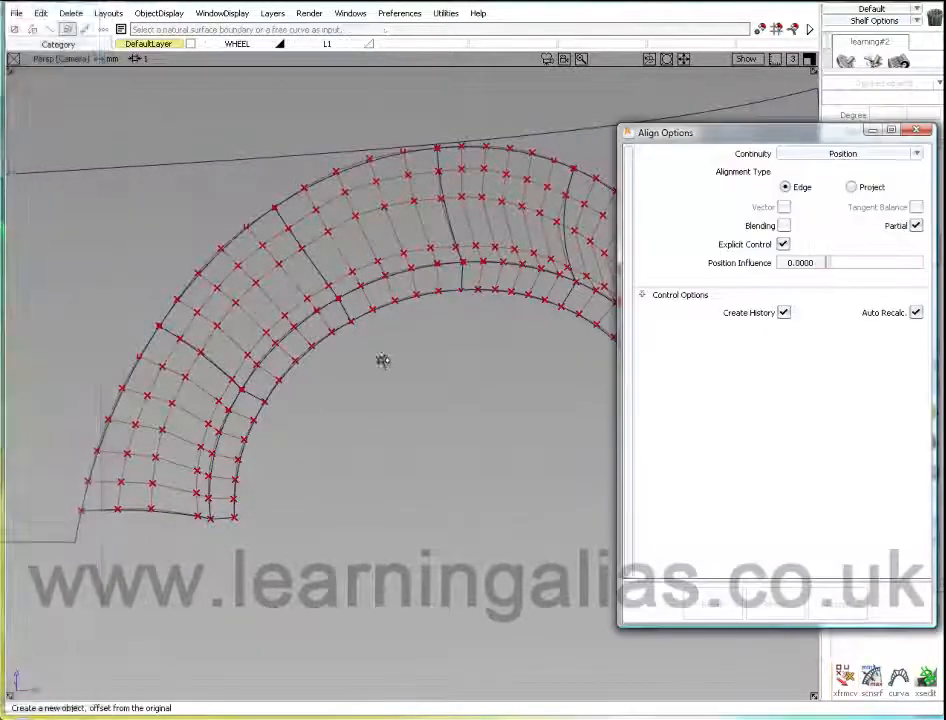
drag(750, 148, 611, 197)
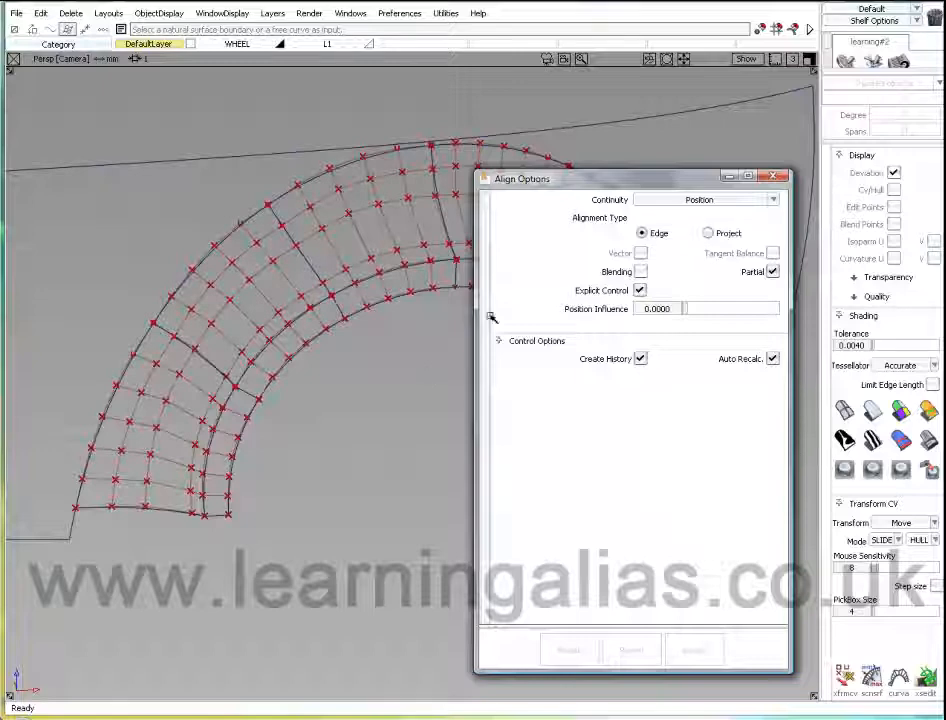
click(776, 178)
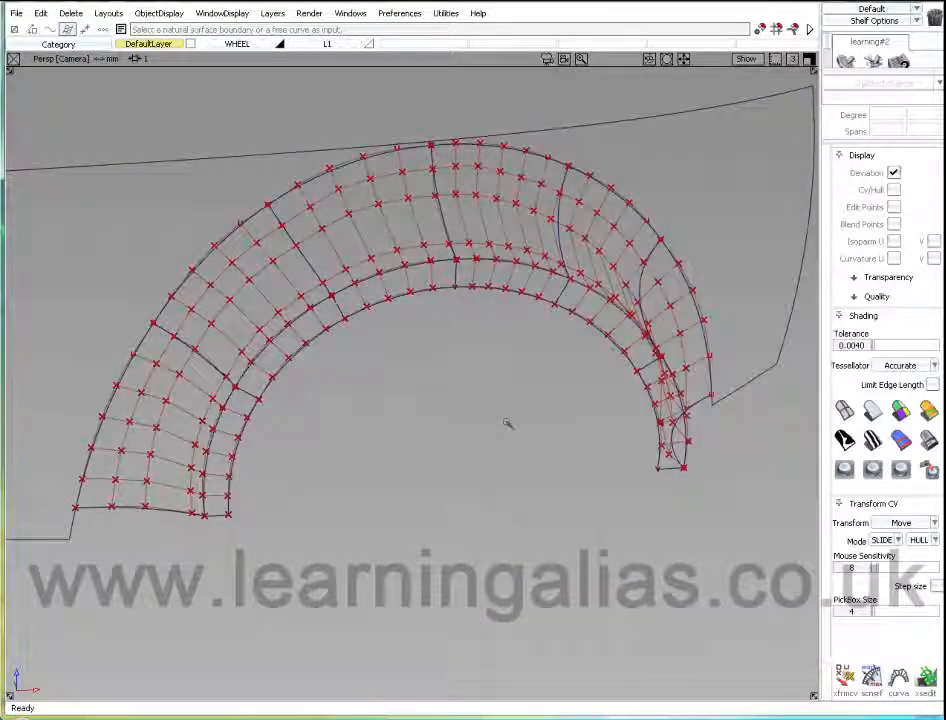